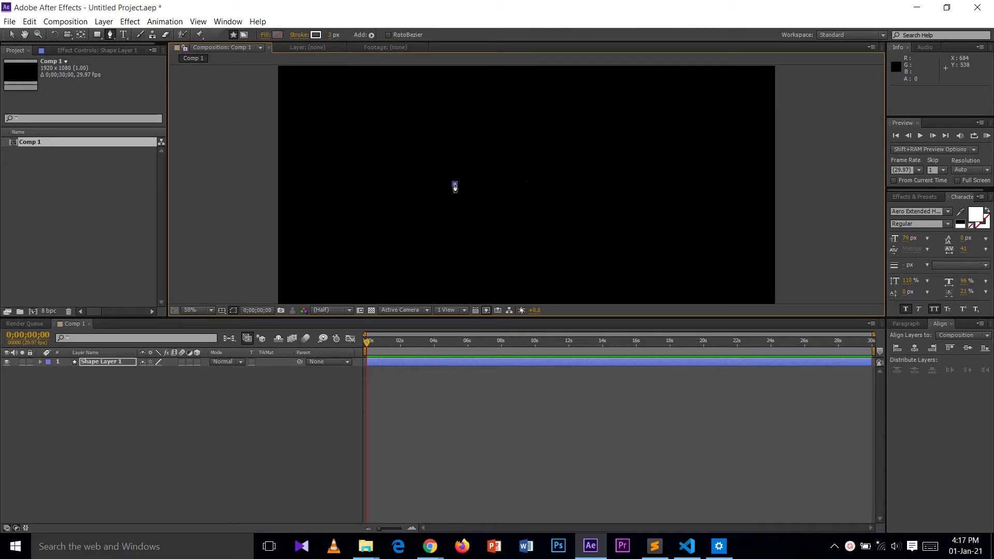
- Complete a short horizontal Pen tool line near the middle of the composition and set its fill to None
left_click(564, 185)
left_click(264, 35)
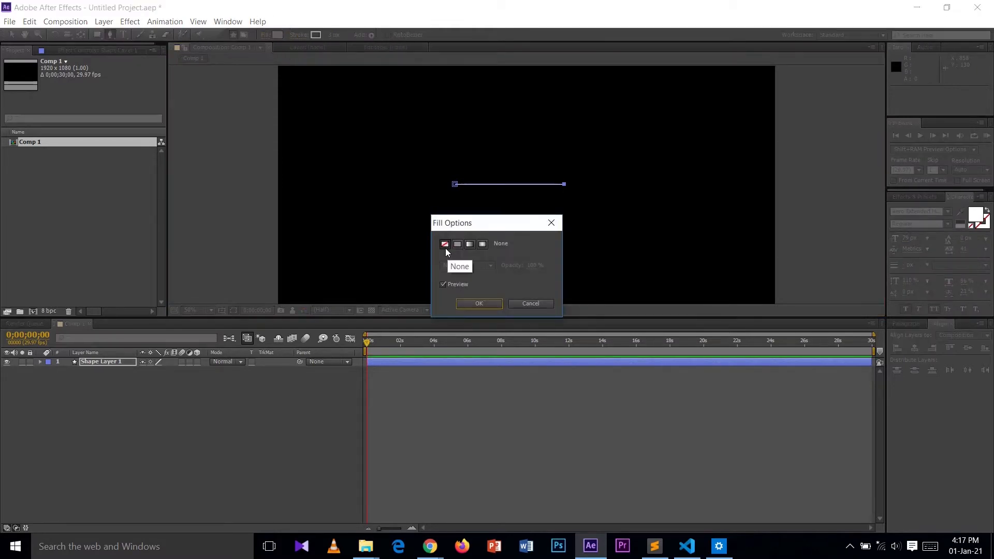
left_click(476, 303)
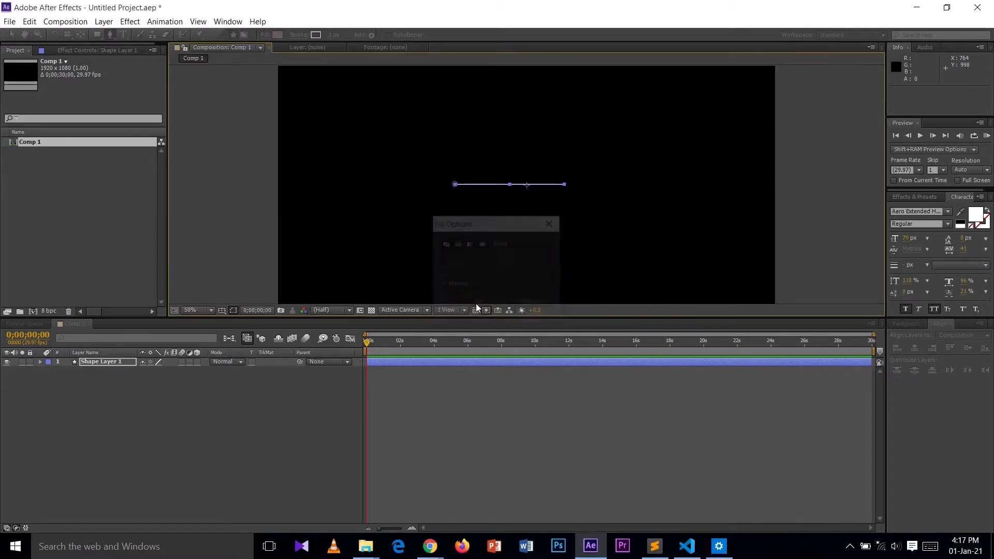
- Align the line layer to the composition's horizontal and vertical center
left_click(227, 21)
left_click(235, 64)
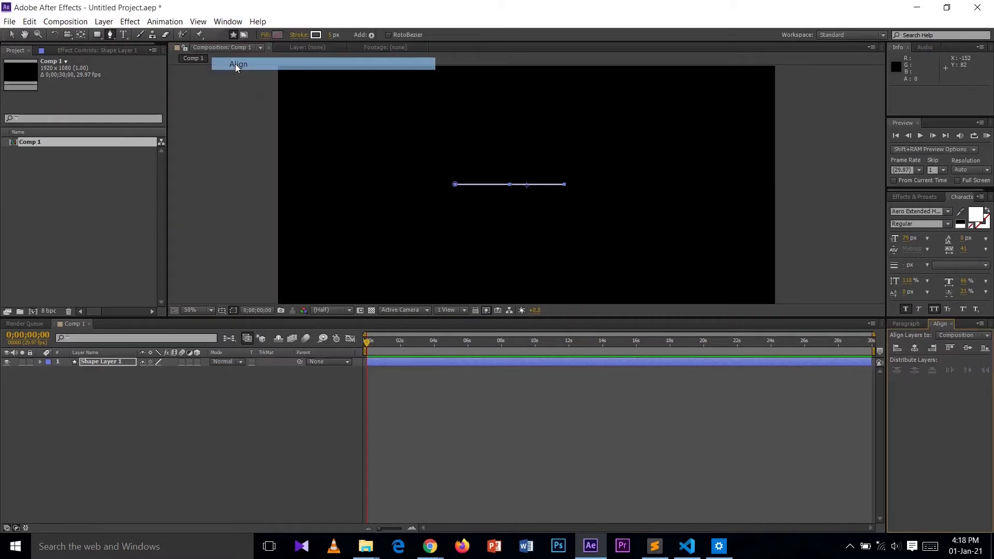
left_click(915, 349)
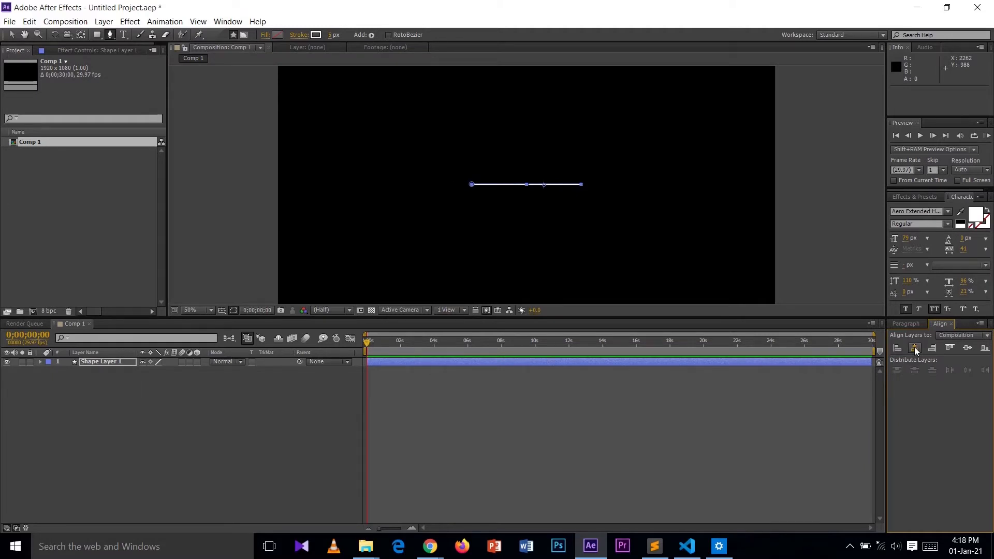
left_click(965, 350)
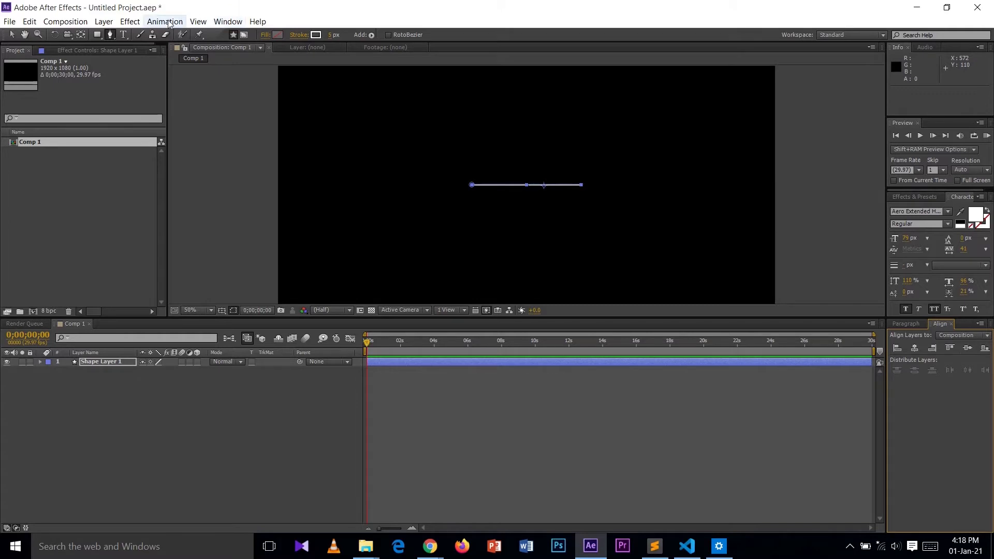
- Create a new text layer reading "HAPPY NEW YEAR"
left_click(103, 22)
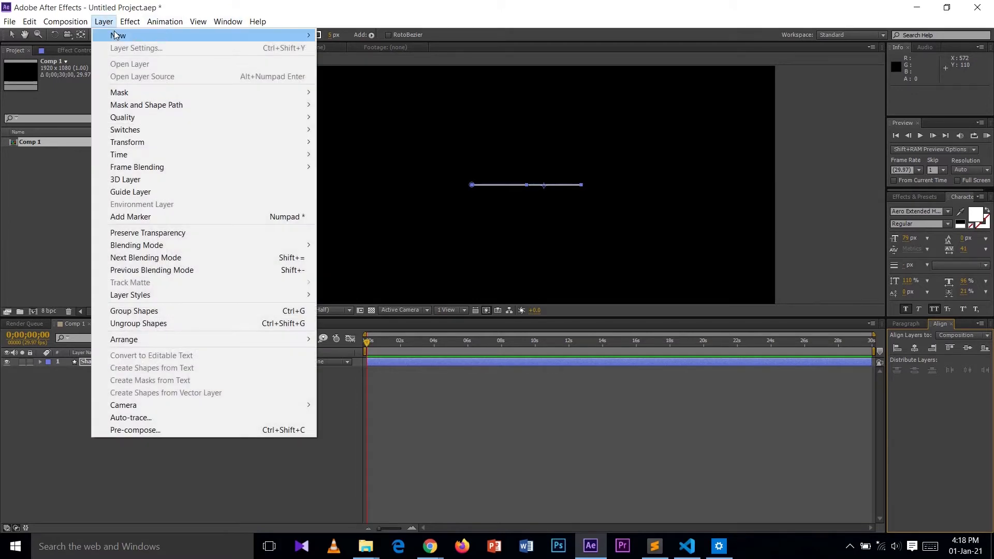
mouse_move(117, 35)
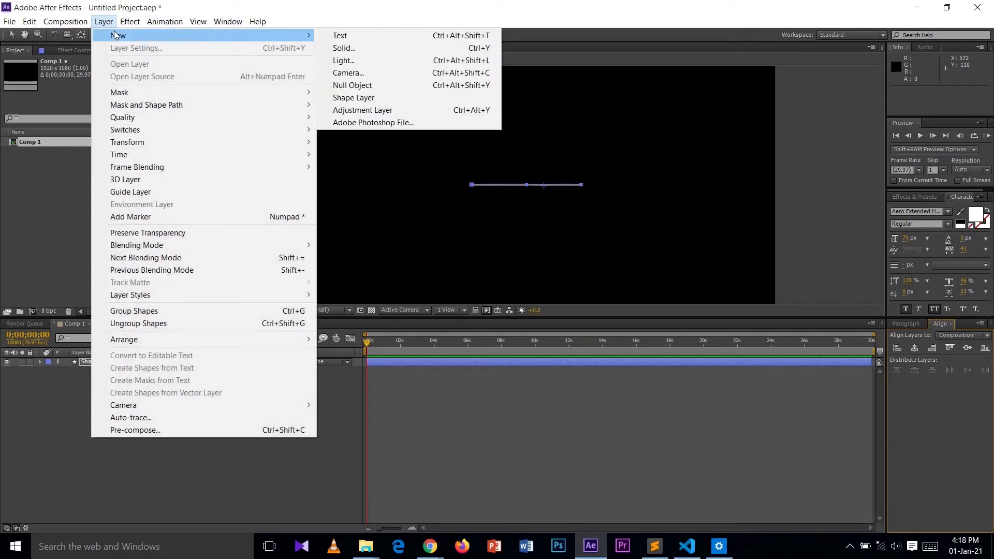
left_click(327, 40)
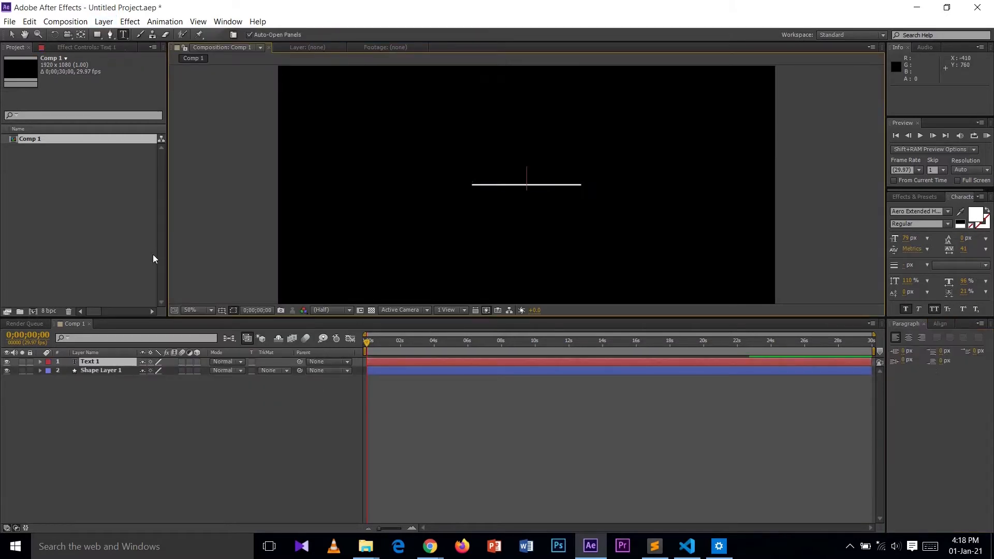
left_click(101, 362)
double_click(102, 361)
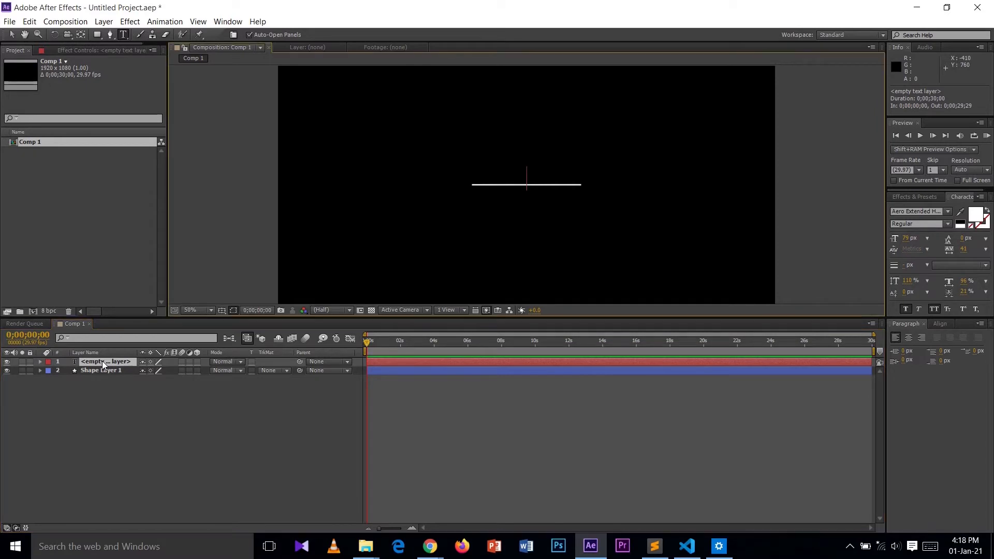
type("HAPPY NW")
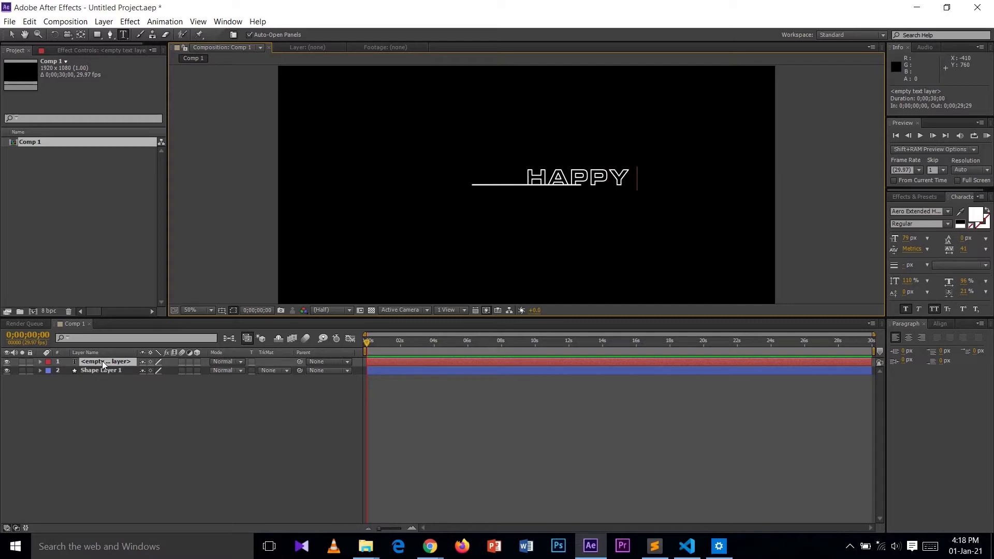
key("BackSpace")
type("EW")
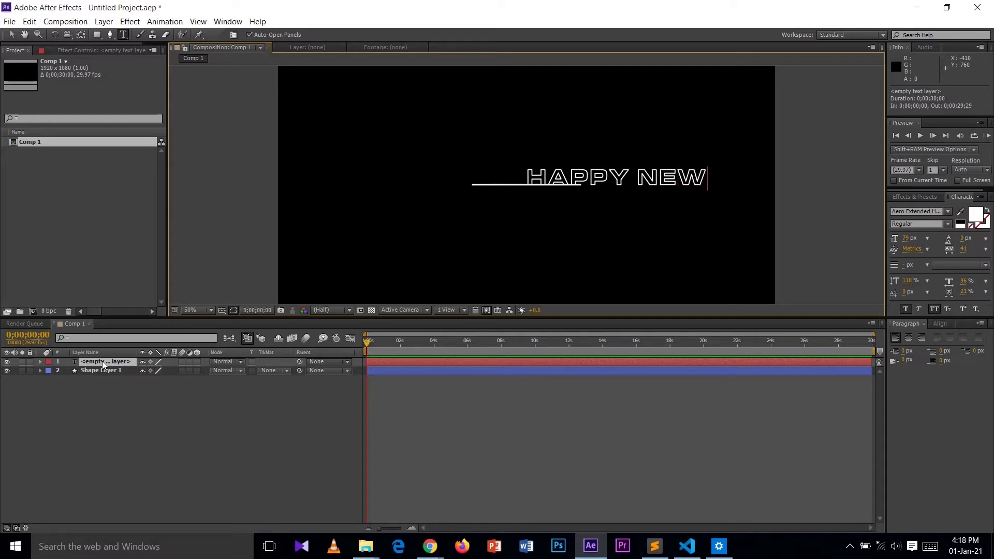
type(" YEA")
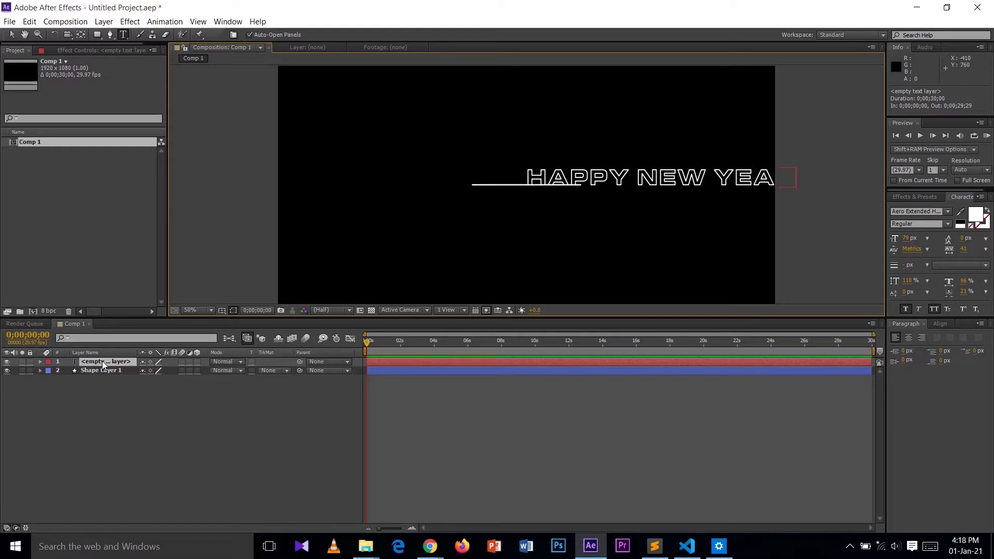
- Center the HAPPY NEW YEAR text horizontally and vertically in the composition
key("ctrl+a")
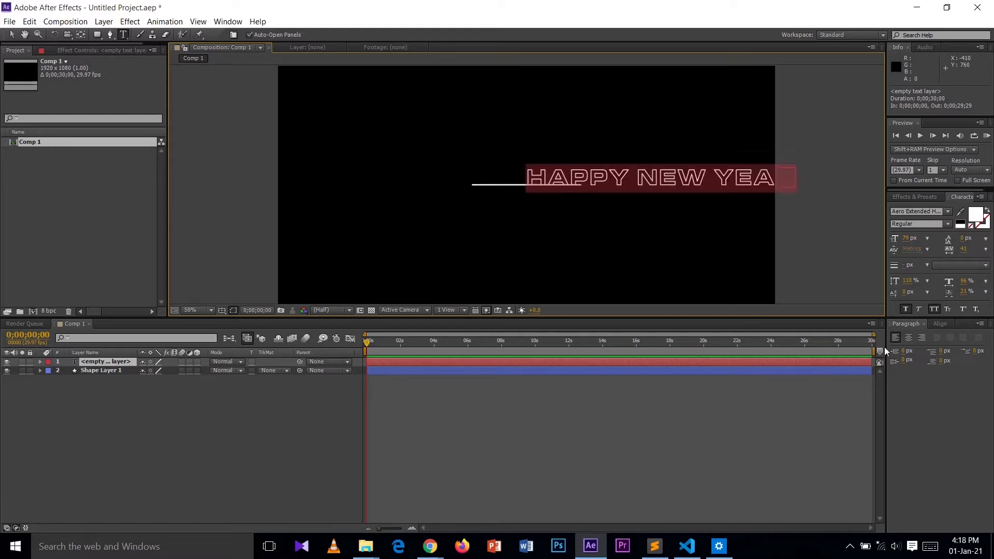
left_click(939, 323)
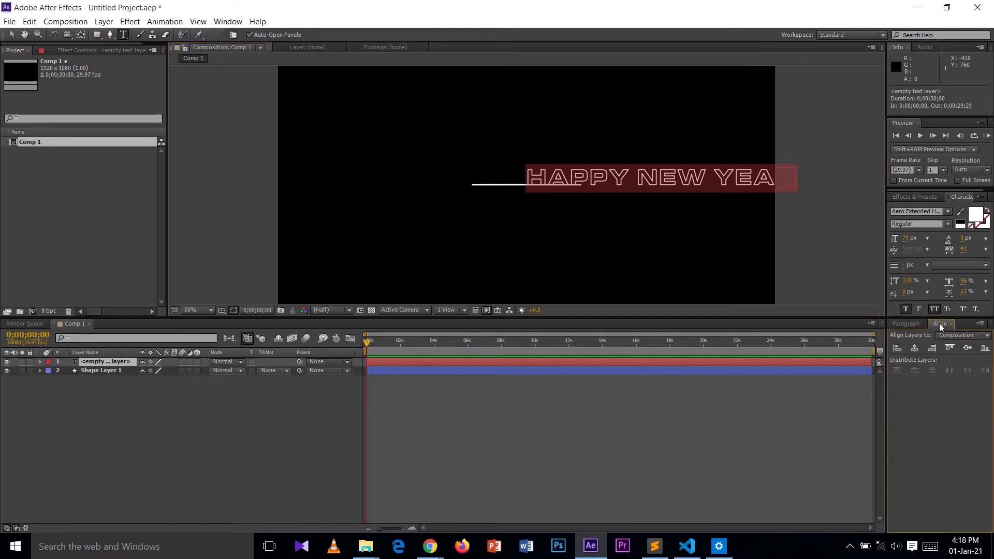
key("Caps_Lock")
left_click(914, 348)
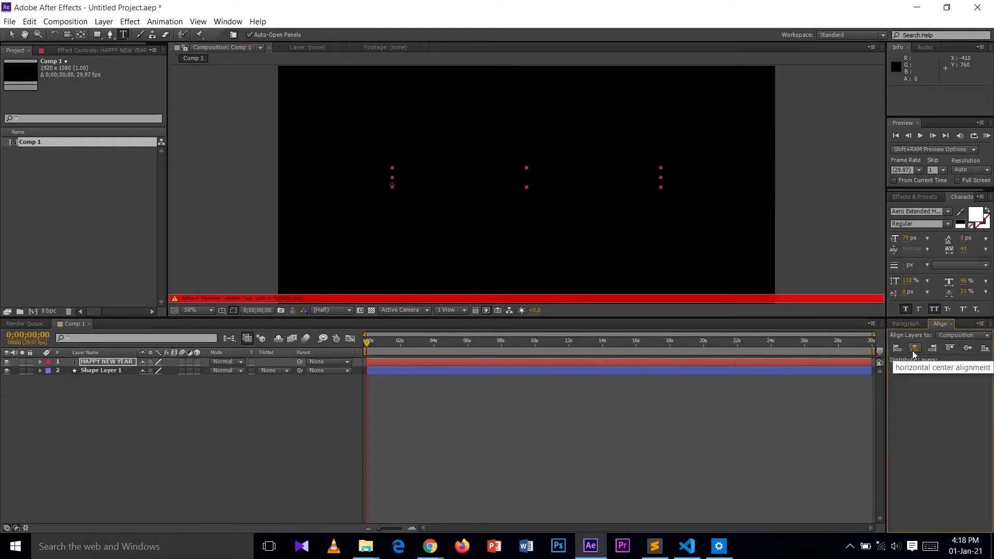
key("Caps_Lock")
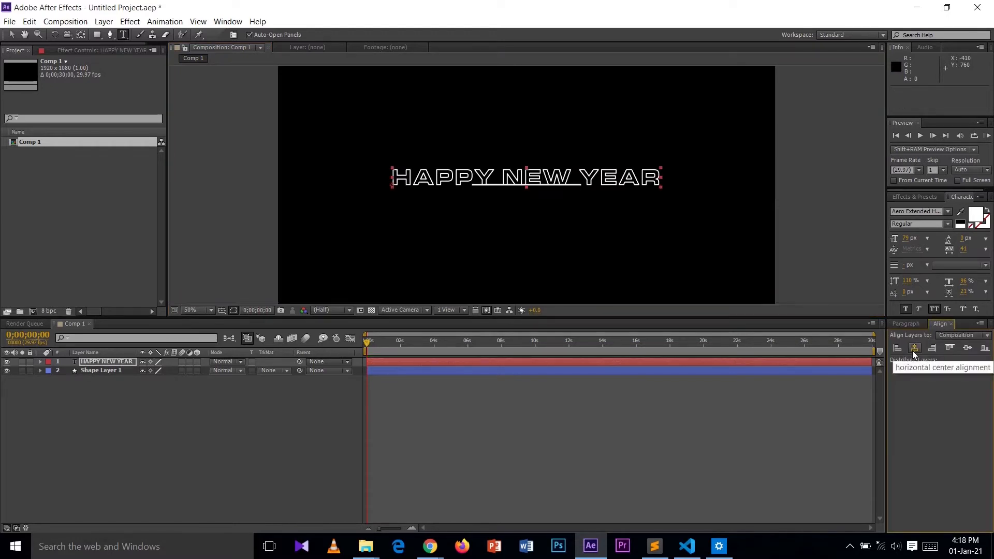
left_click(967, 348)
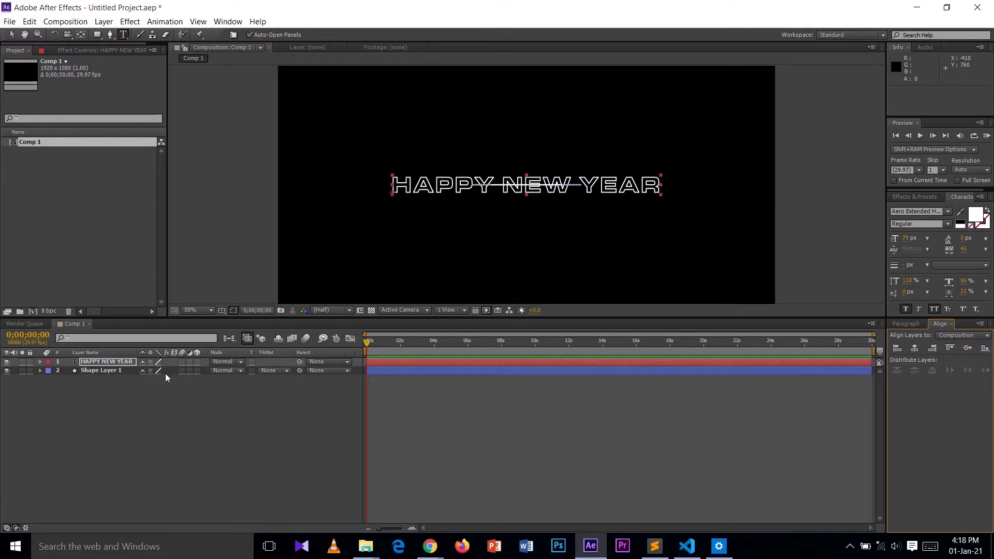
- Move the HAPPY NEW YEAR text up by setting its vertical Position to 527
left_click(40, 361)
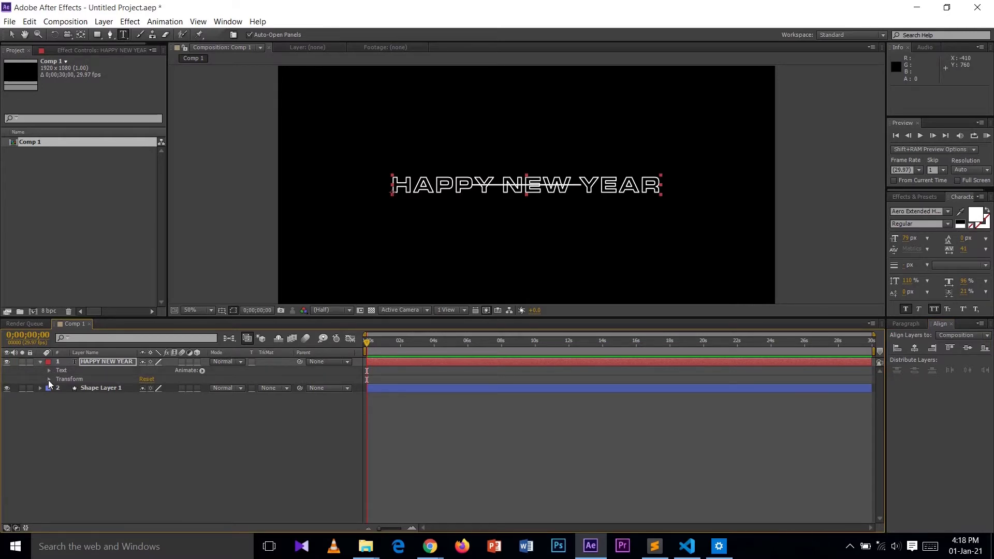
left_click(48, 380)
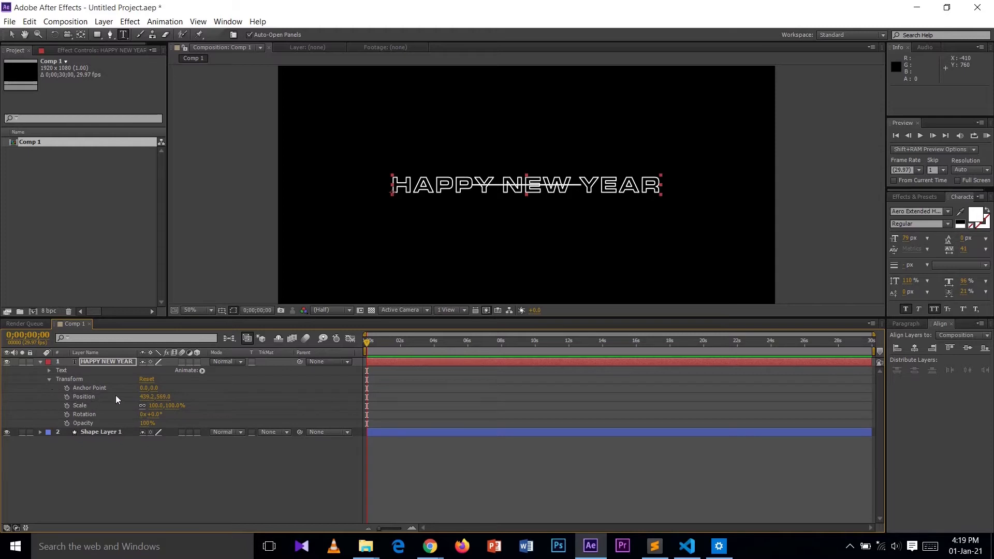
left_click_drag(163, 397, 140, 397)
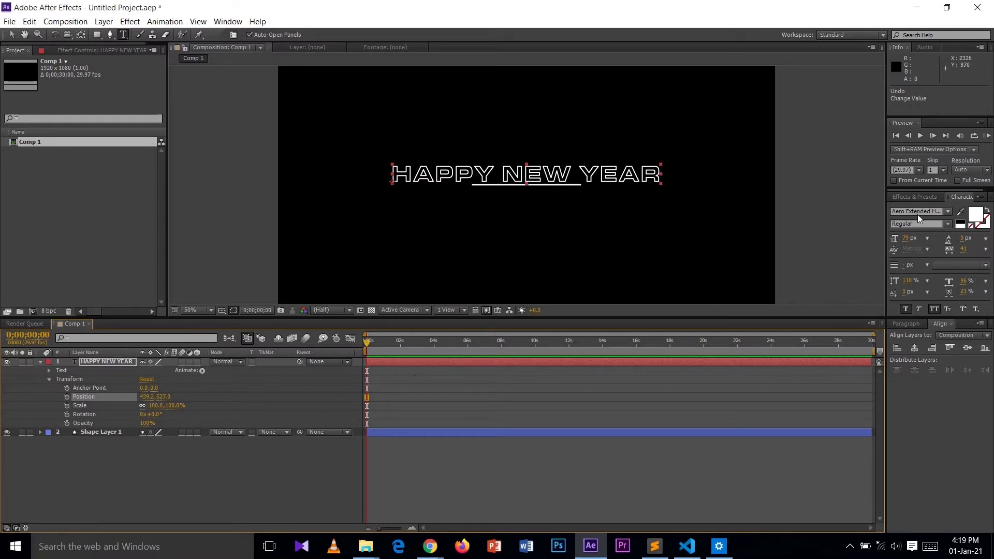
left_click(949, 212)
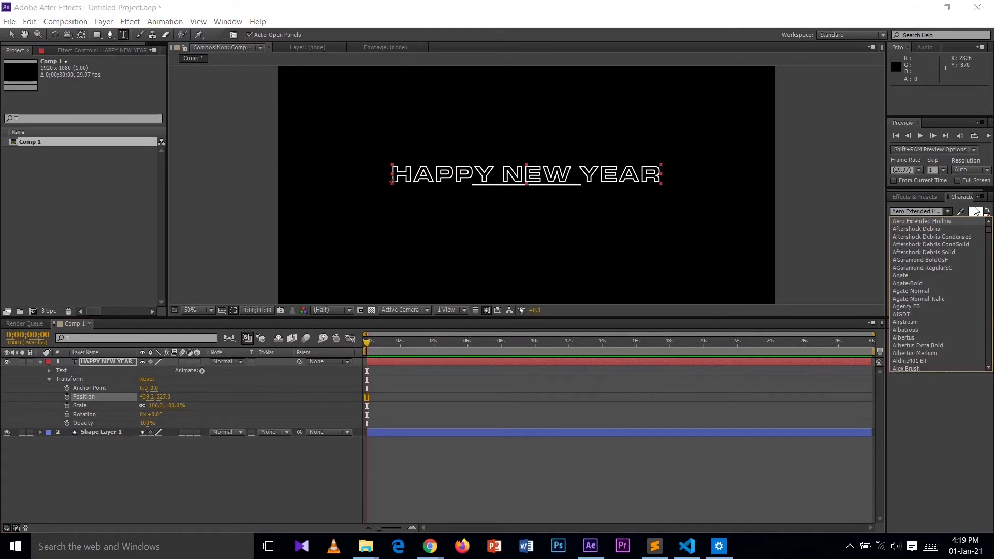
left_click(975, 212)
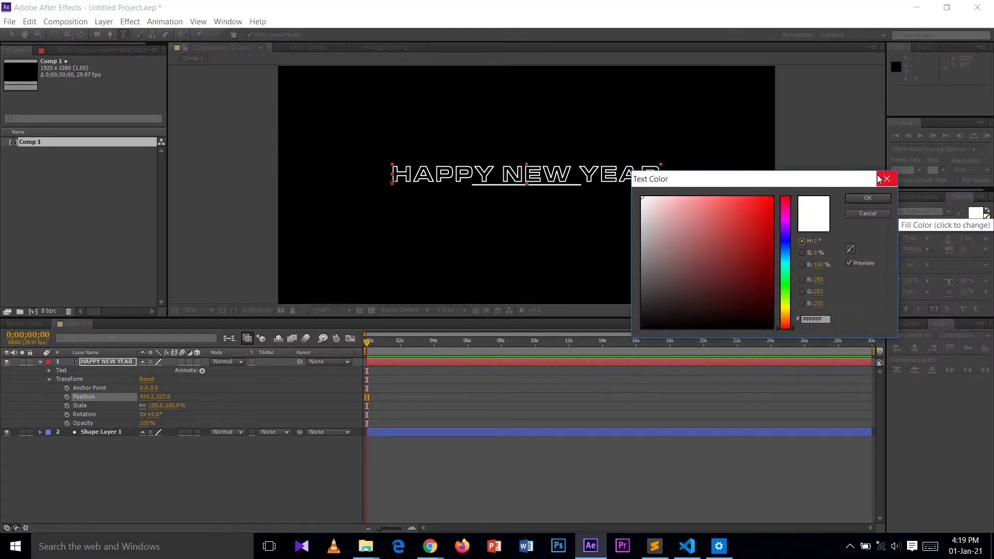
left_click(883, 178)
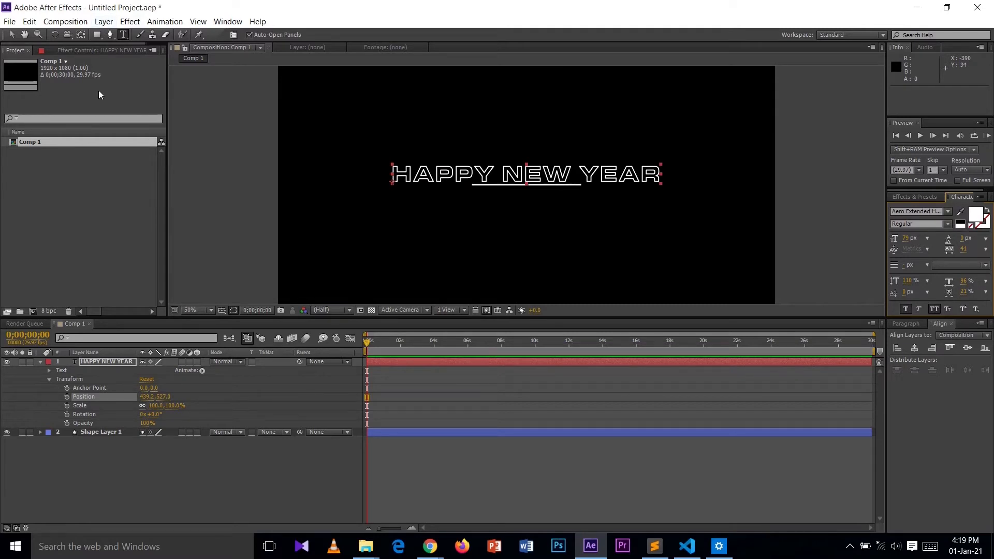
- Duplicate the HAPPY NEW YEAR text layer
right_click(88, 365)
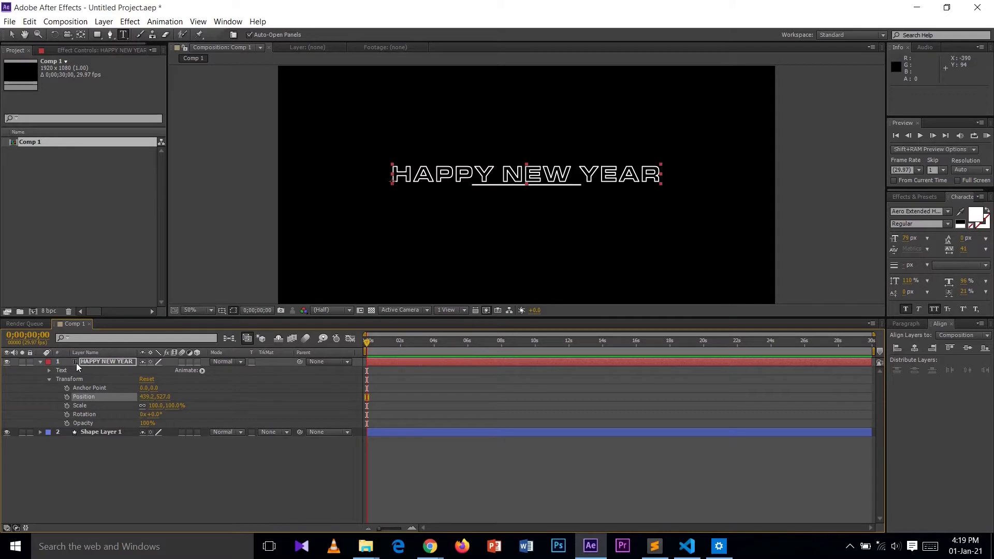
left_click(65, 472)
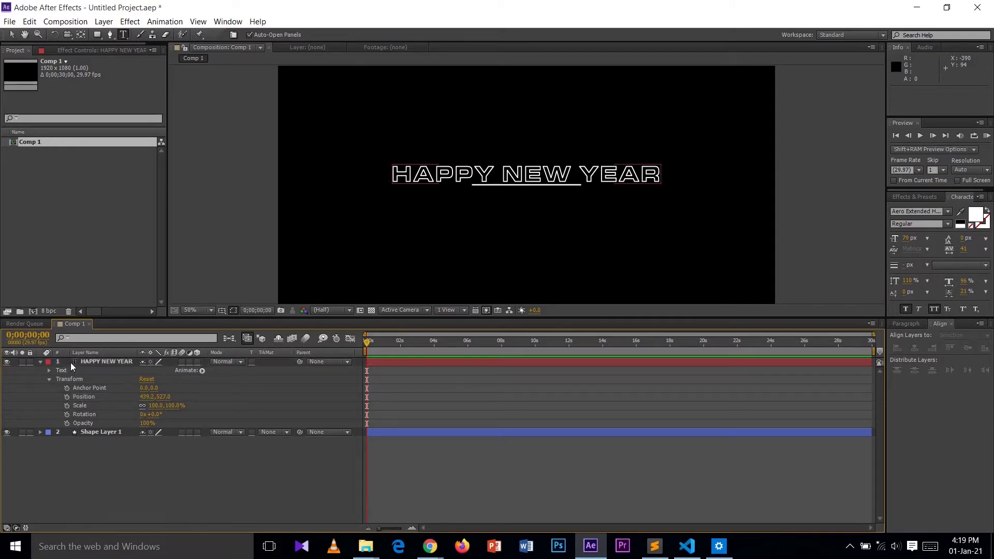
left_click(83, 360)
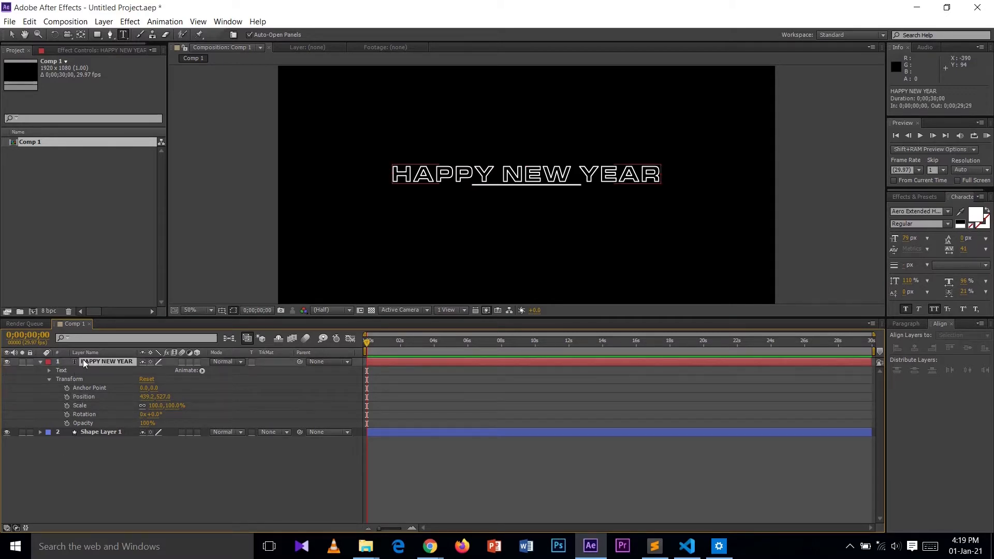
left_click(29, 21)
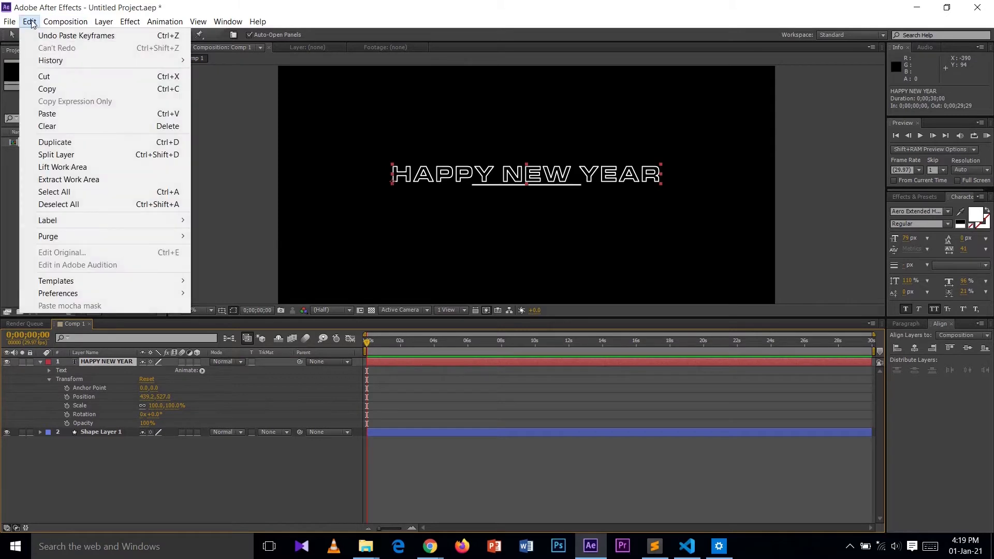
left_click(54, 141)
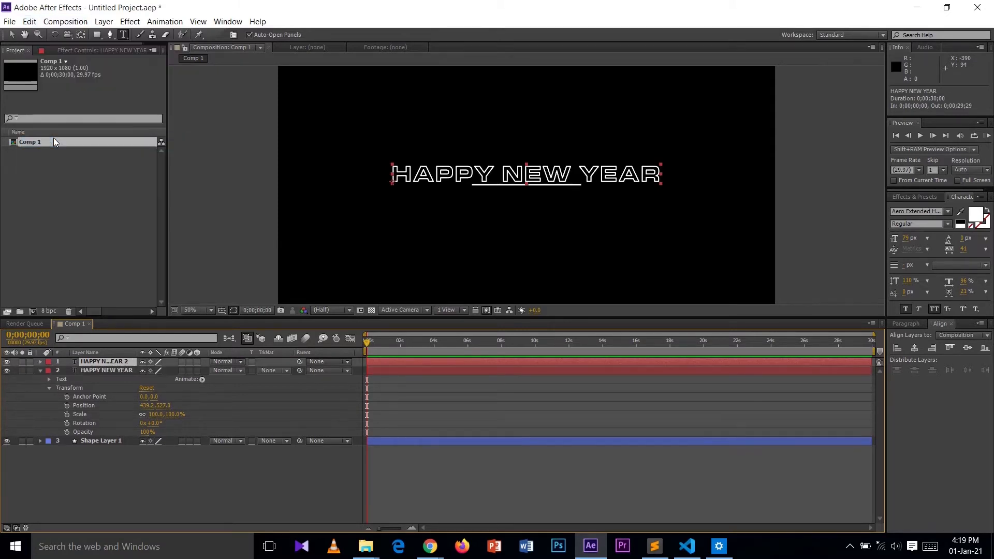
- Replace the duplicated layer's text with "2021"
left_click(107, 362)
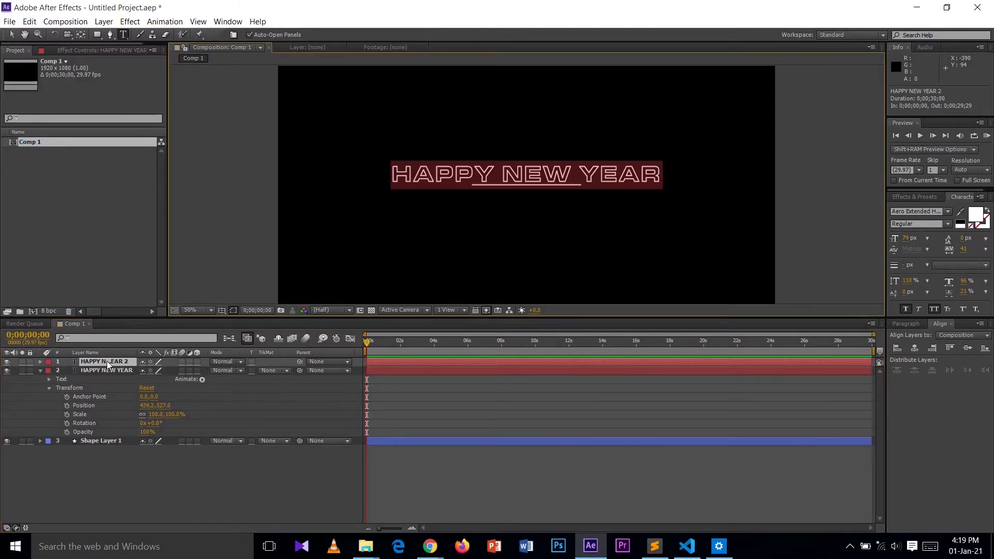
key("BackSpace")
type("2")
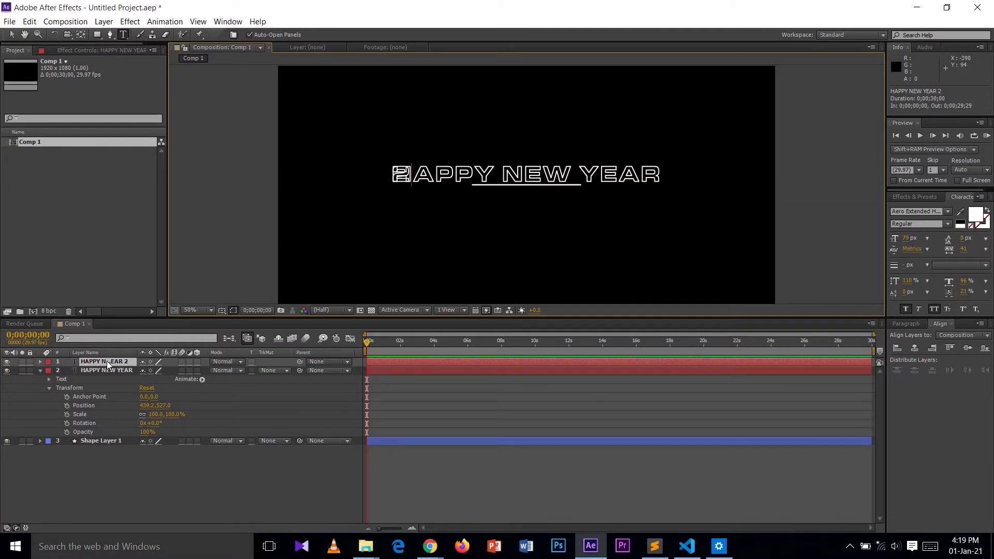
type("021")
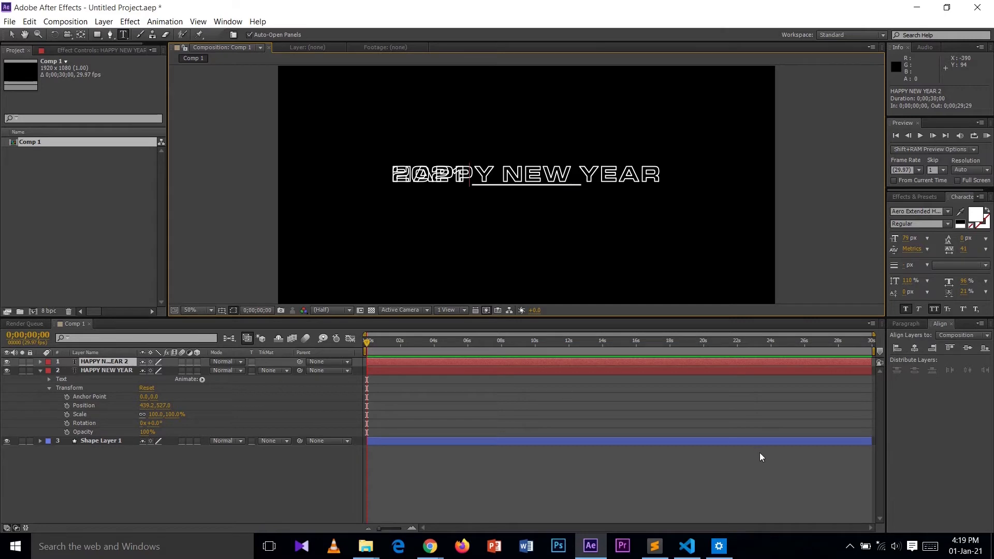
- Align the 2021 text to the horizontal and vertical center of the composition
left_click(914, 349)
left_click(914, 349)
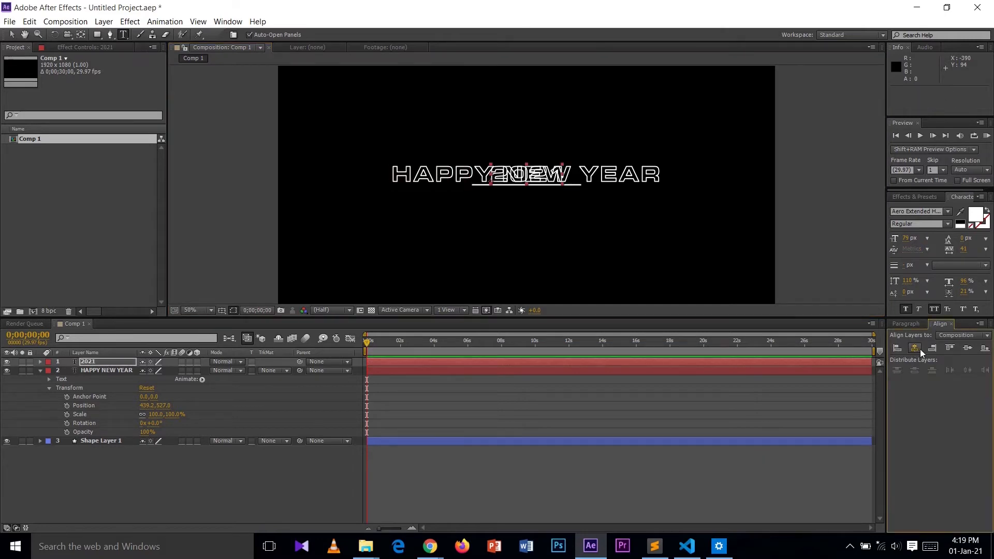
left_click(968, 349)
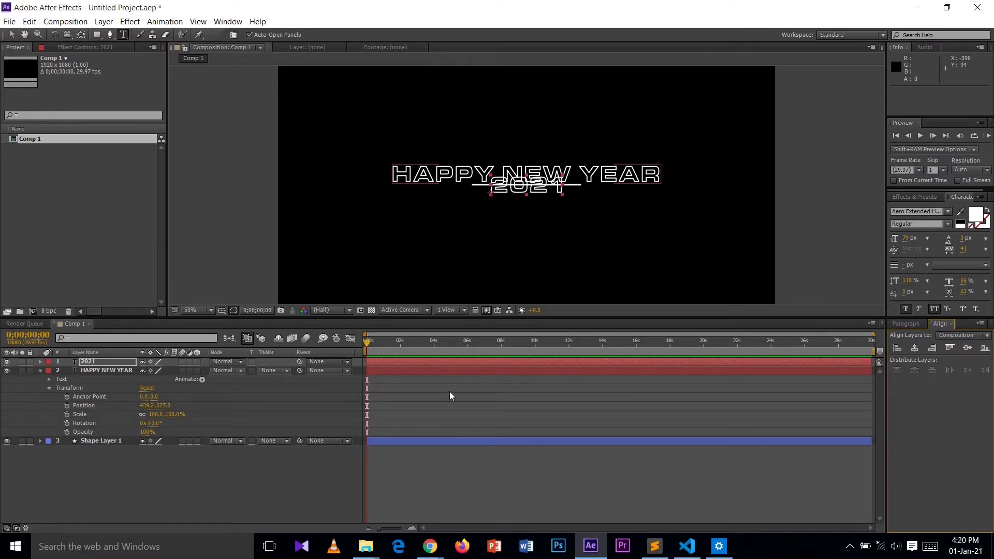
- Move the 2021 text below the line by setting its vertical Position to 613
left_click(40, 362)
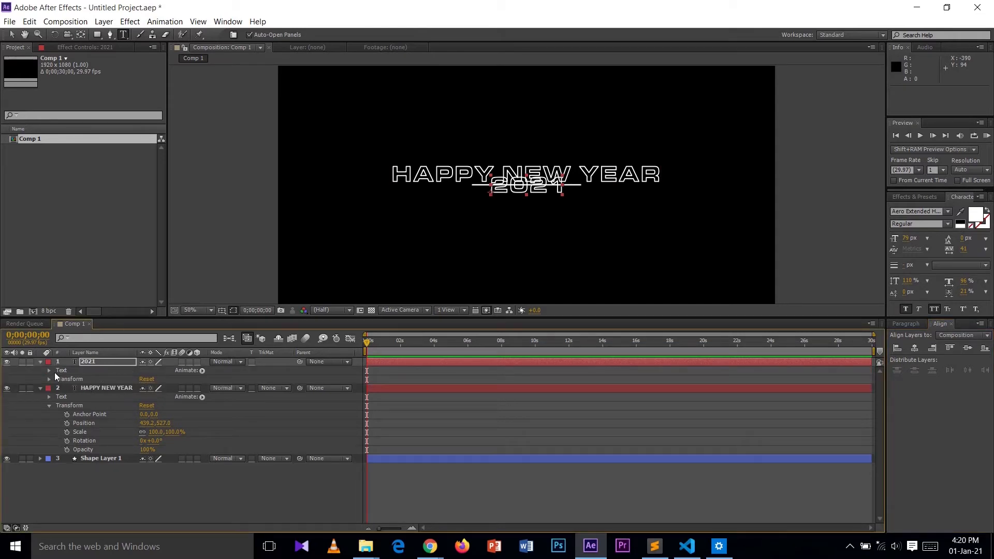
left_click(47, 380)
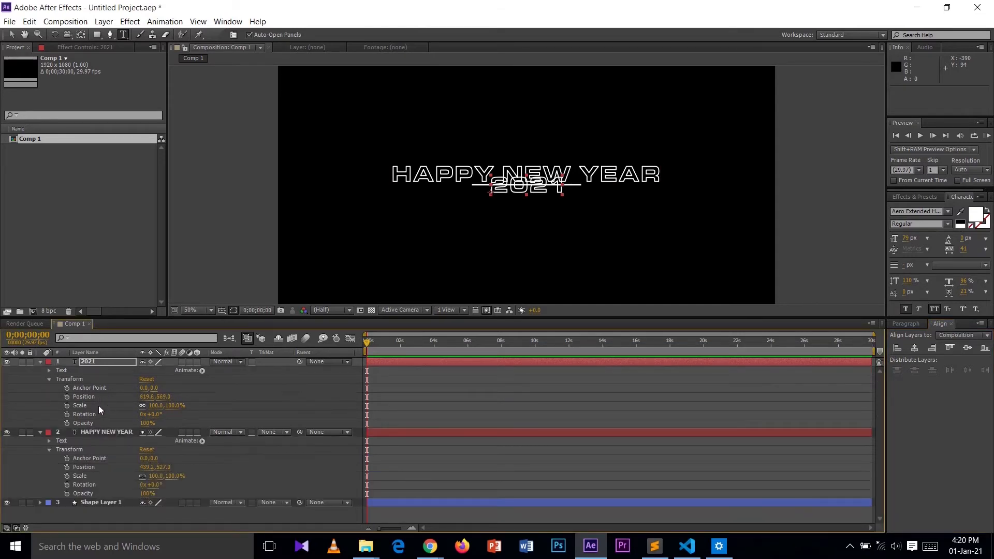
left_click_drag(162, 397, 185, 394)
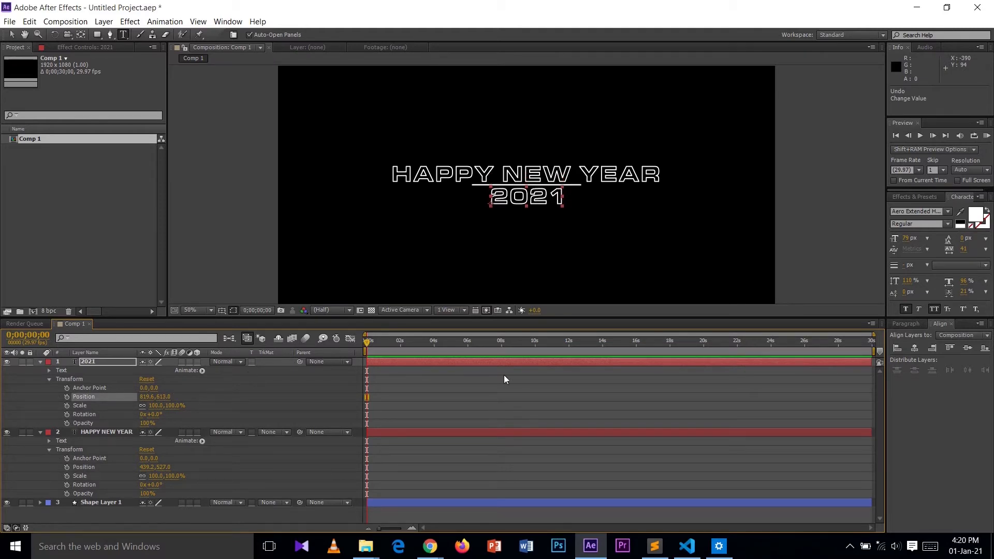
- Change the 2021 text's fill color to light blue, 72C2FF
left_click(973, 218)
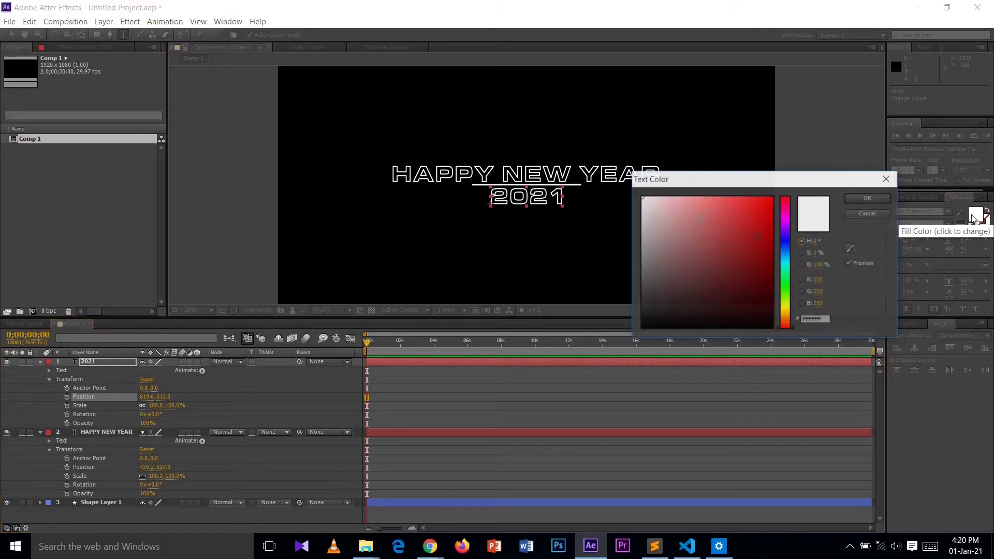
left_click(790, 255)
left_click_drag(754, 221, 714, 187)
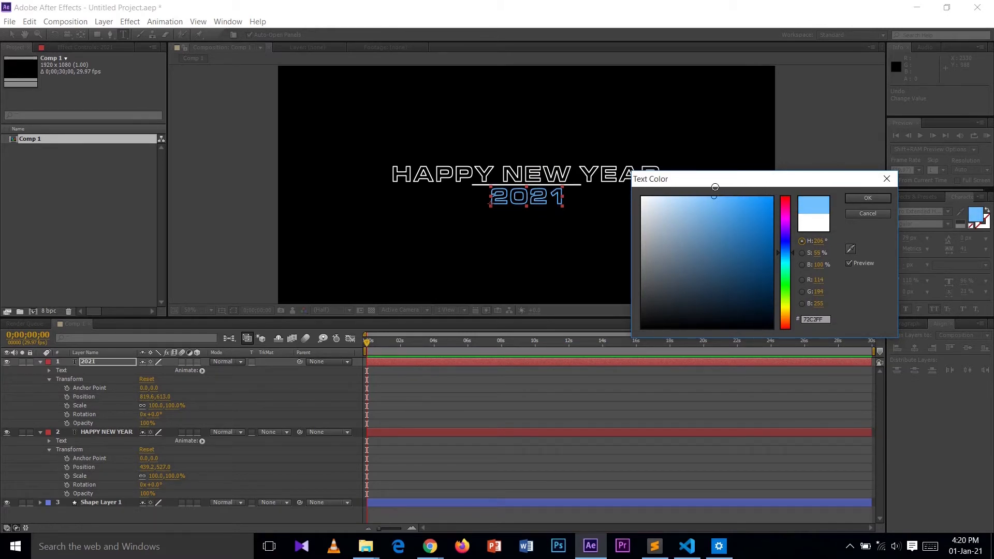
left_click(853, 198)
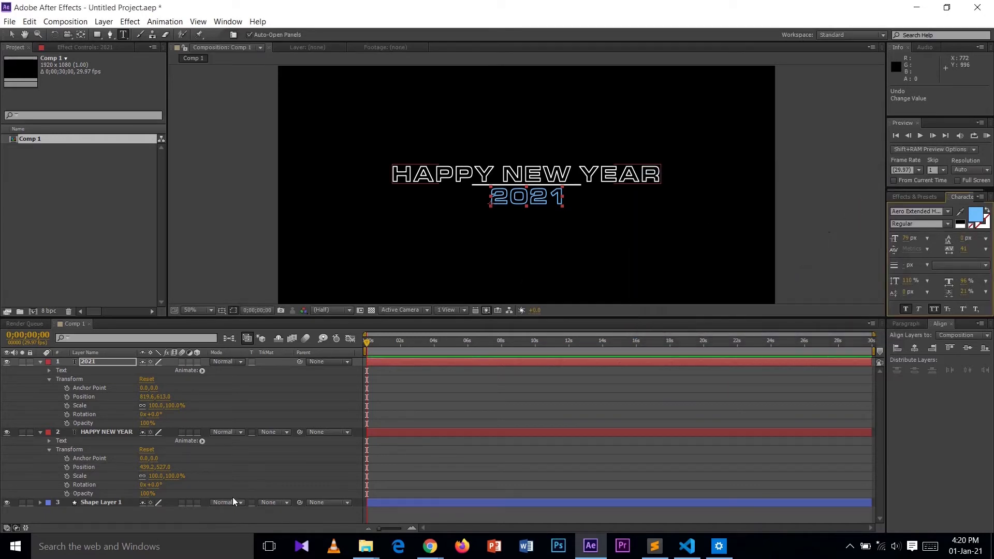
- Collapse the expanded properties of all the layers in the timeline
left_click(40, 361)
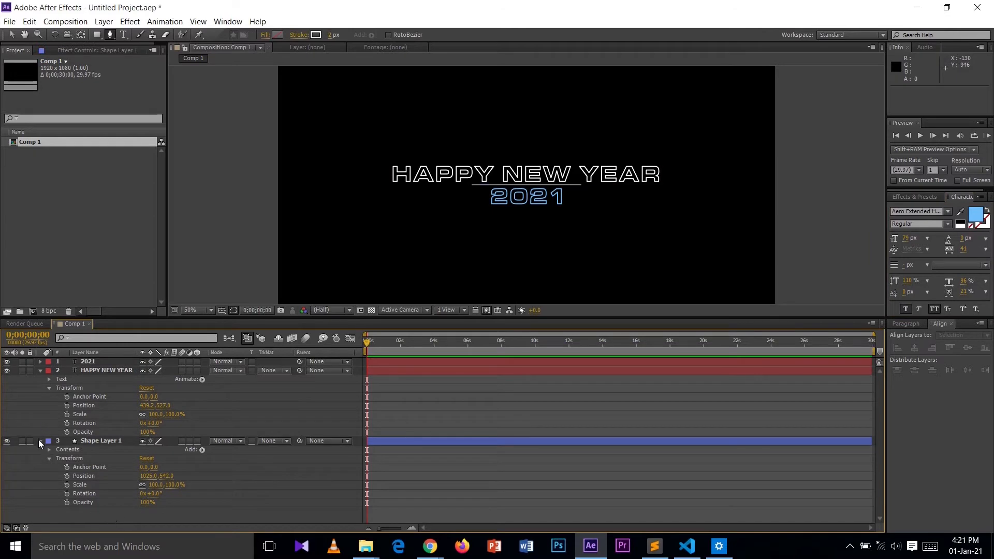
left_click(39, 441)
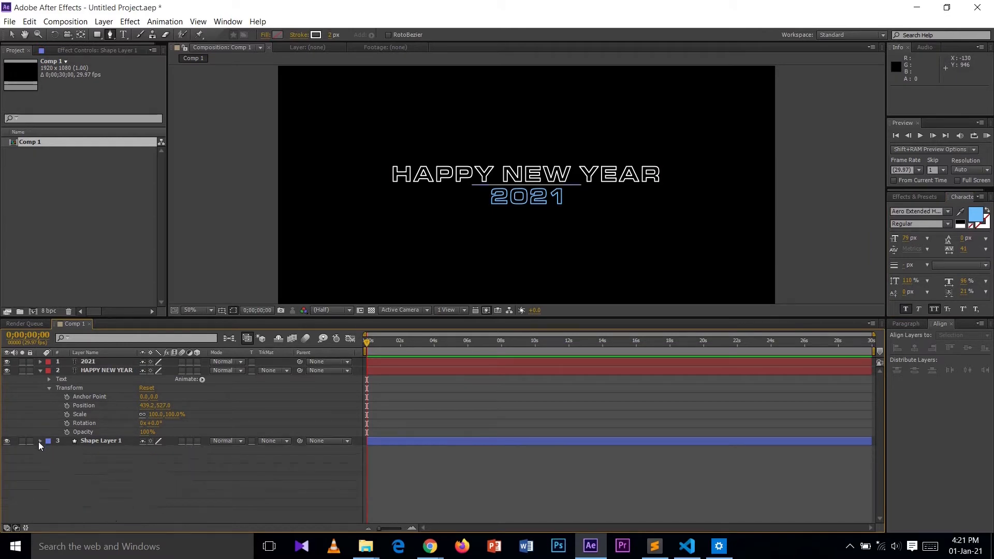
left_click(40, 370)
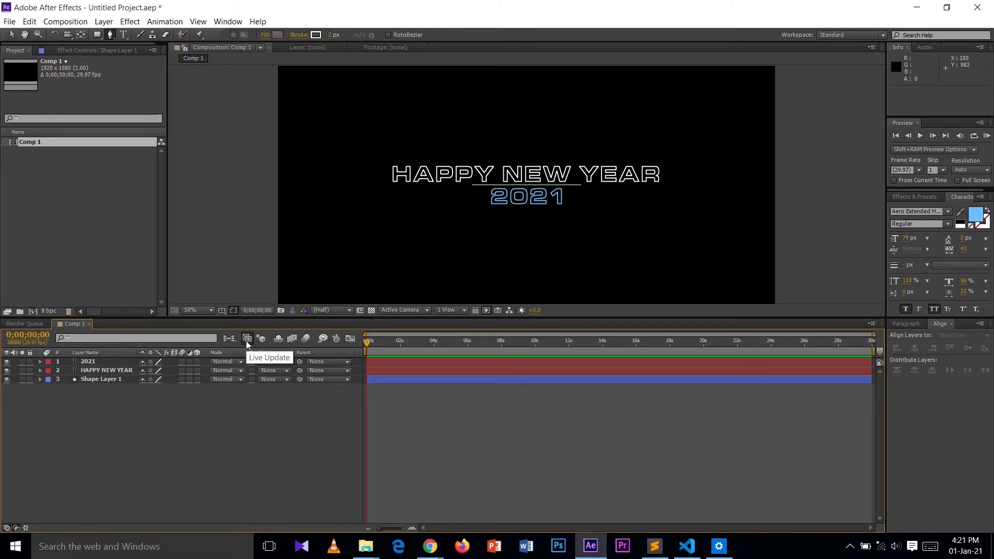
left_click(61, 371)
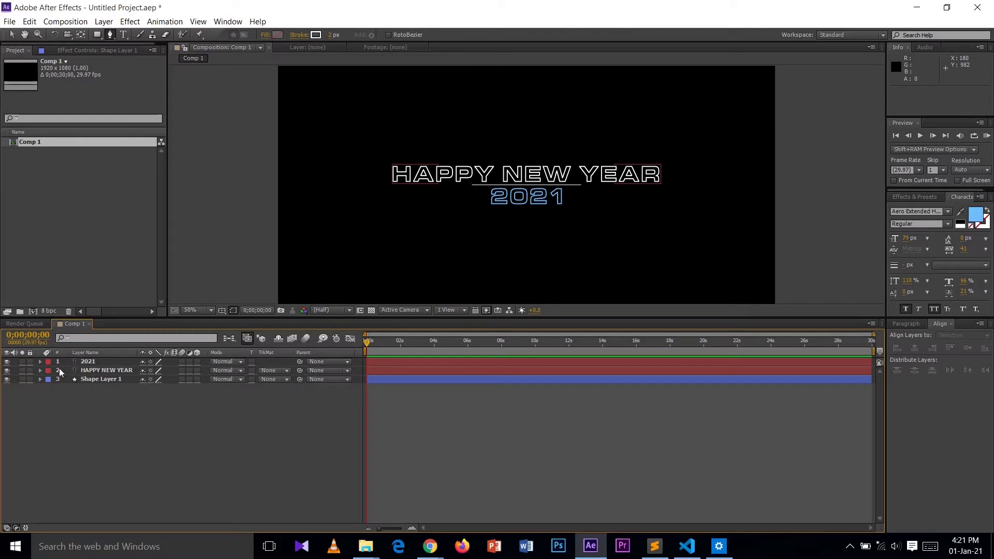
- Add a new 1920 x 1080 black solid layer to the composition
left_click(110, 24)
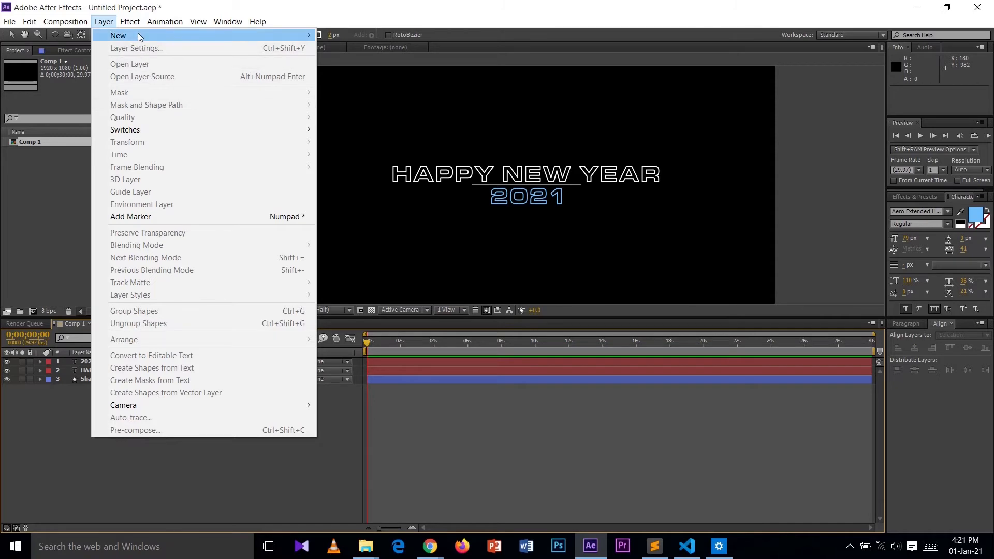
mouse_move(295, 39)
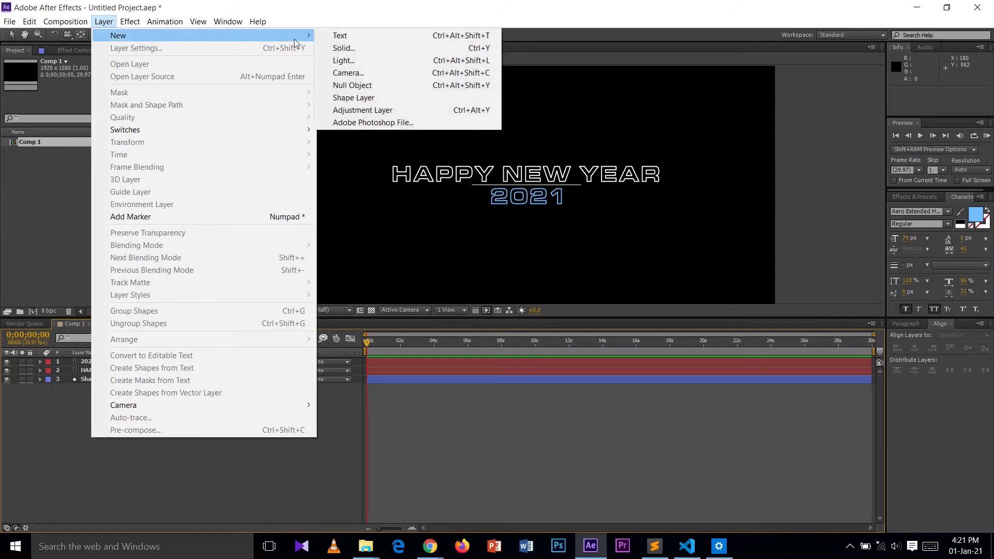
left_click(345, 48)
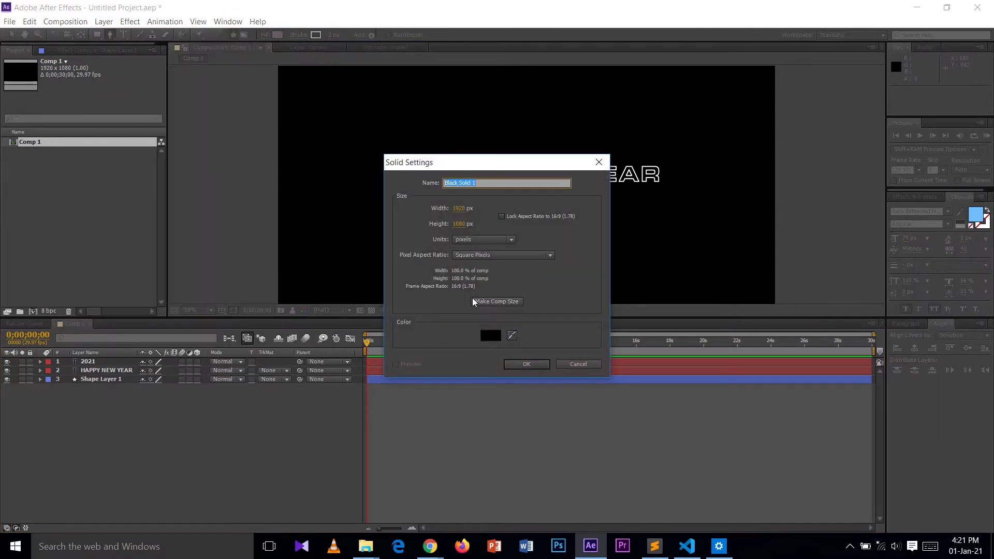
left_click(516, 364)
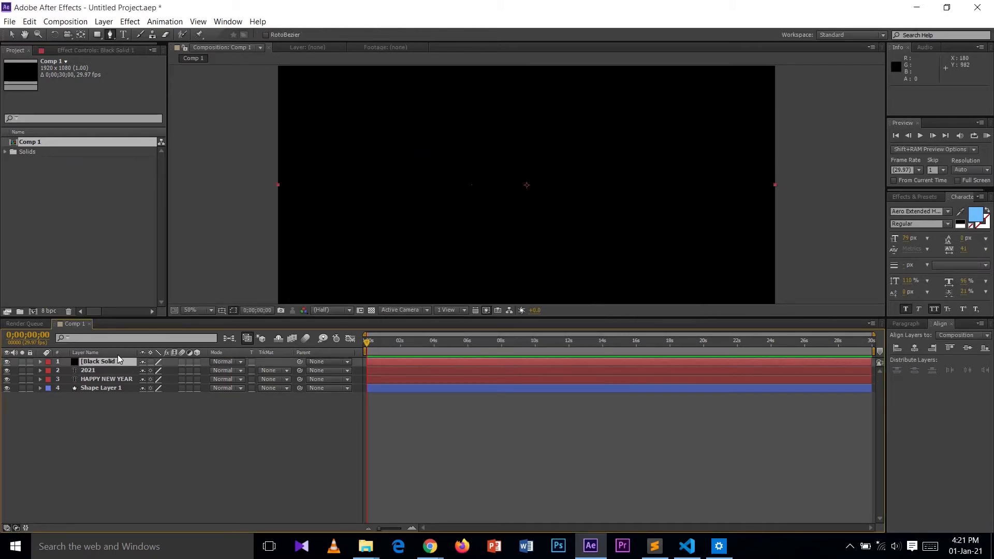
- Add a new mask to the black solid layer
right_click(93, 364)
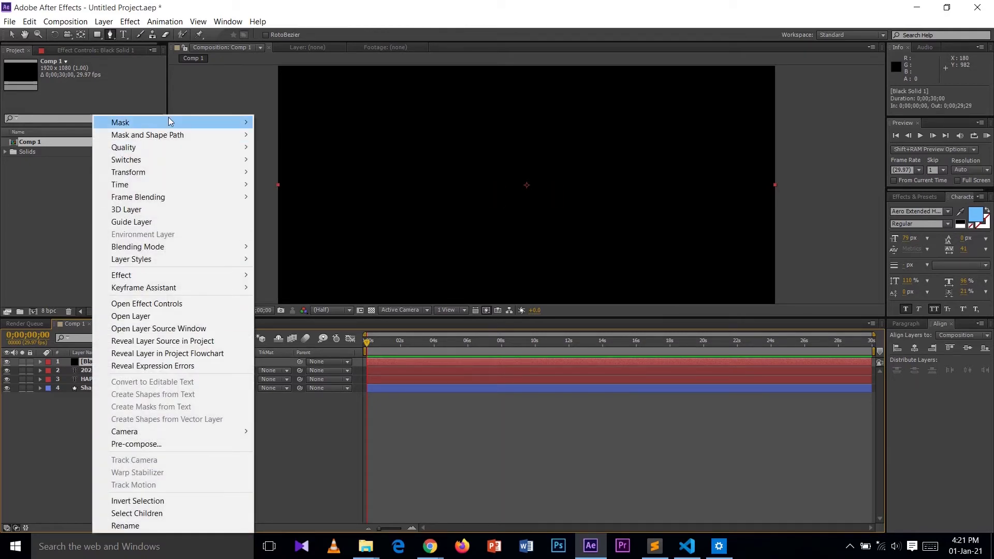
mouse_move(169, 121)
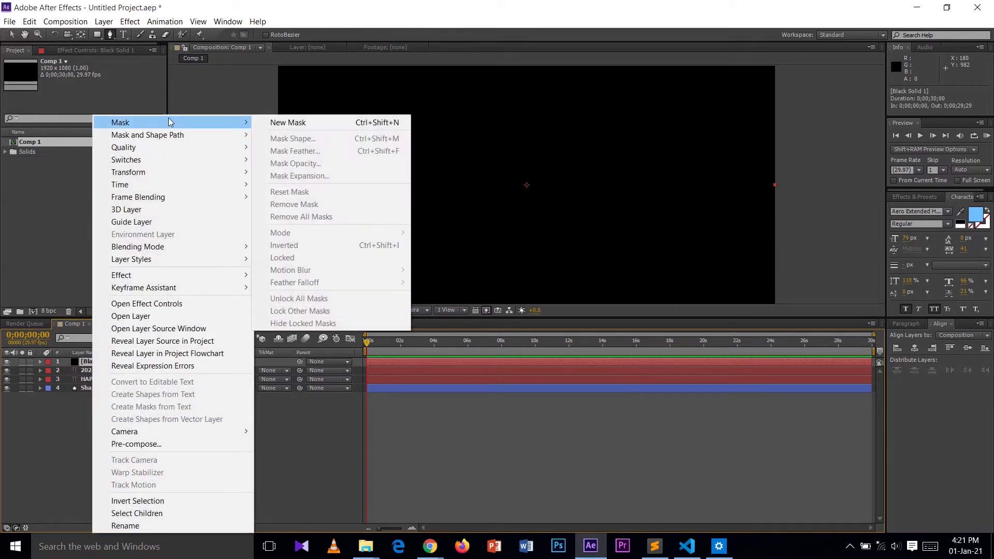
left_click(279, 127)
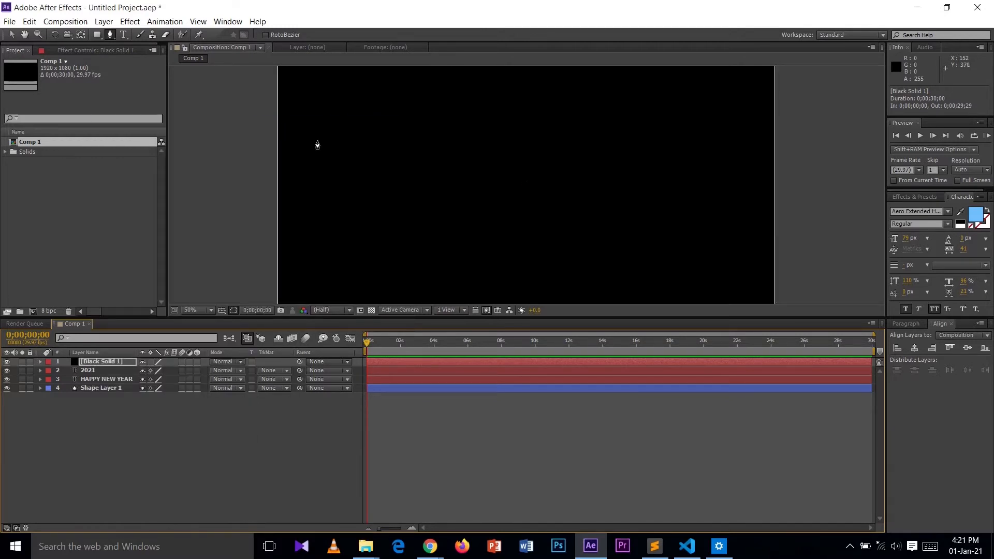
- Raise the bottom edge of the black solid's mask to the center line, so the mask covers only the upper half
key("comma")
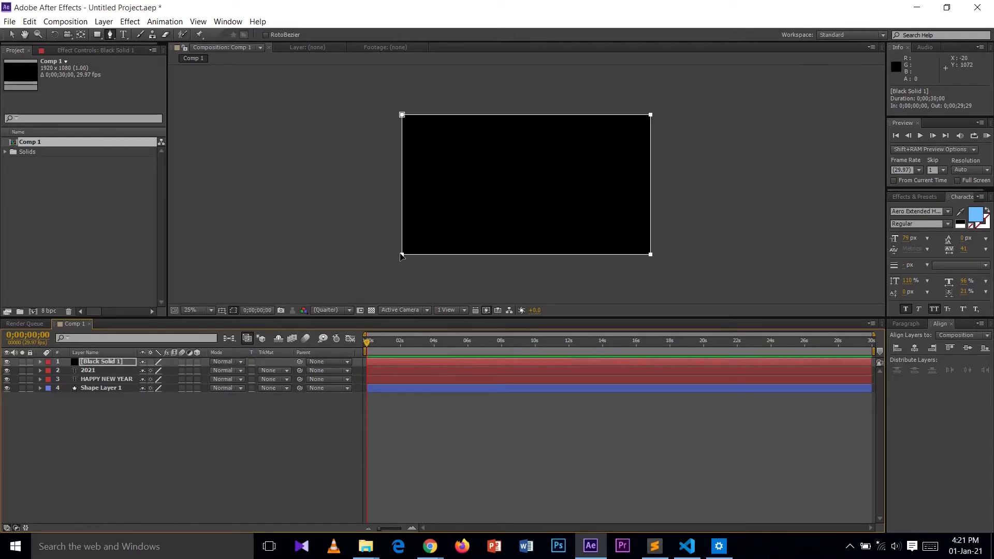
left_click(10, 35)
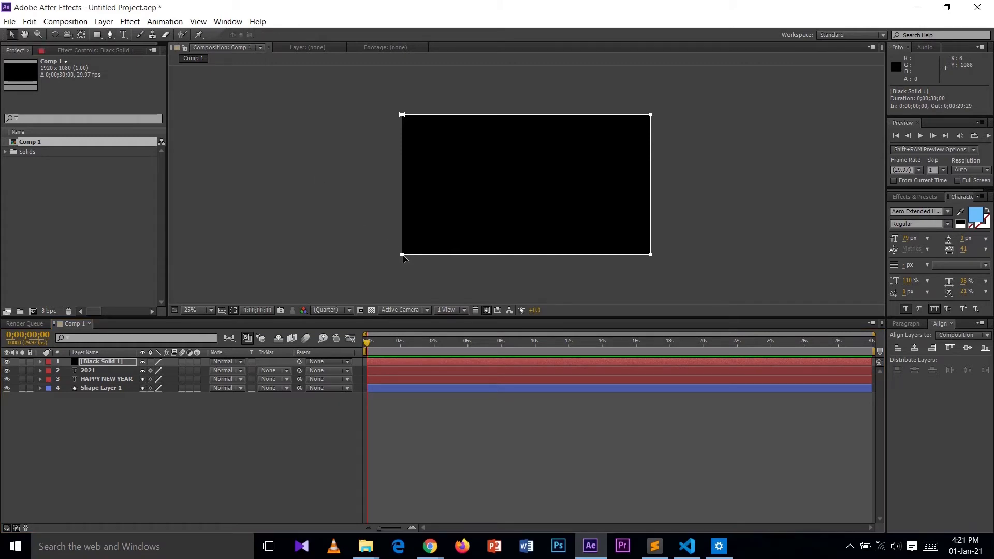
left_click_drag(402, 256, 398, 187)
key("period")
key("period")
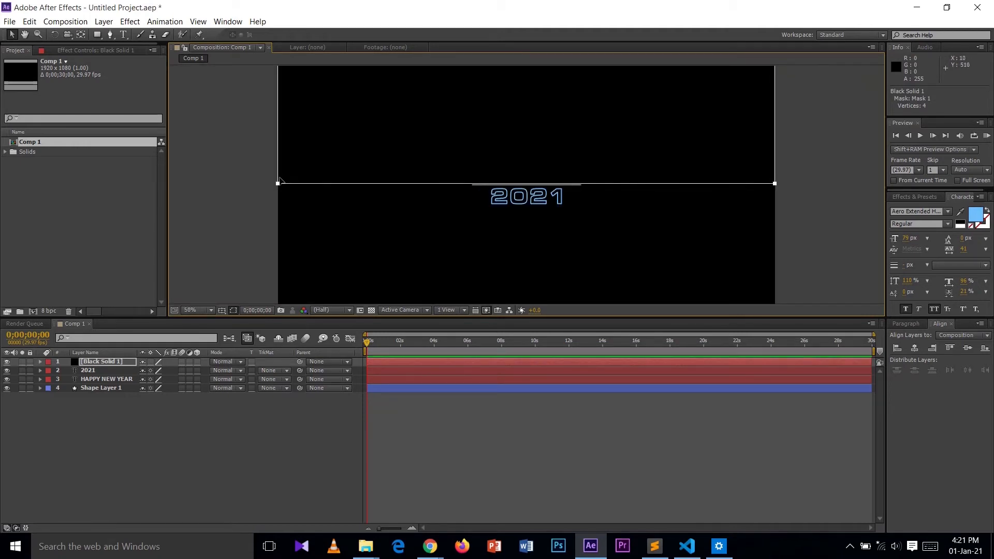
left_click(277, 184)
left_click_drag(278, 184, 278, 184)
- Reorder the layers with Shape Layer 1 on top and the black solid directly above HAPPY NEW YEAR
left_click_drag(109, 386, 110, 362)
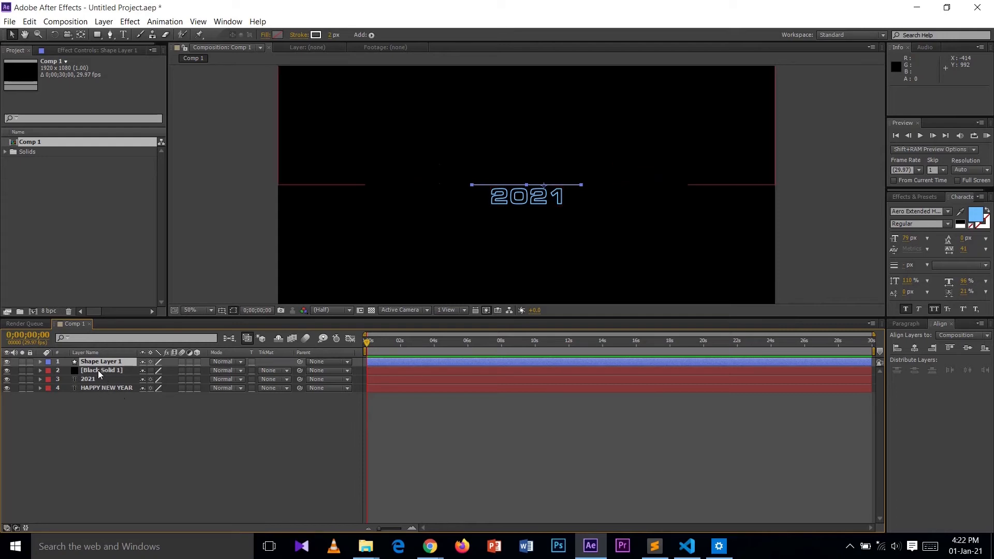
left_click_drag(98, 371, 98, 384)
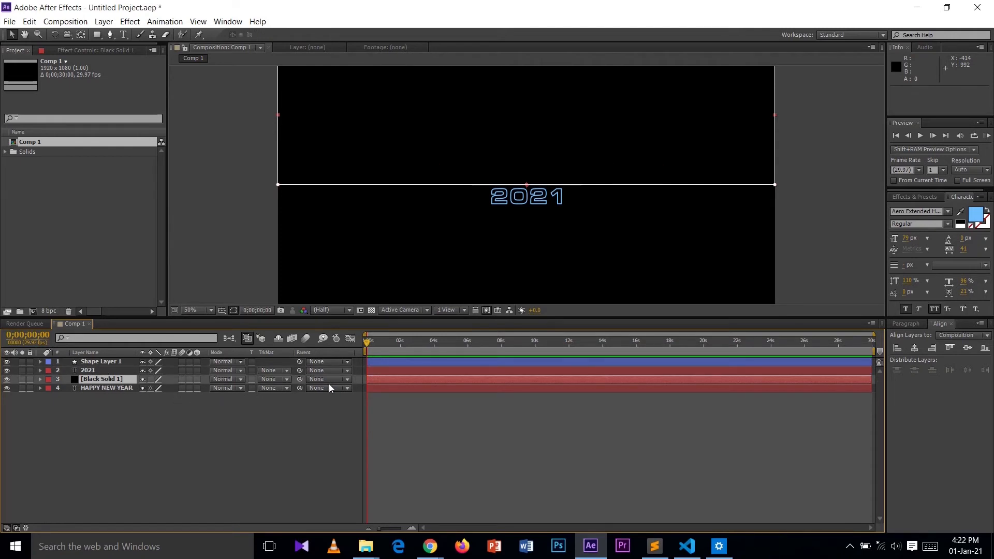
right_click(360, 353)
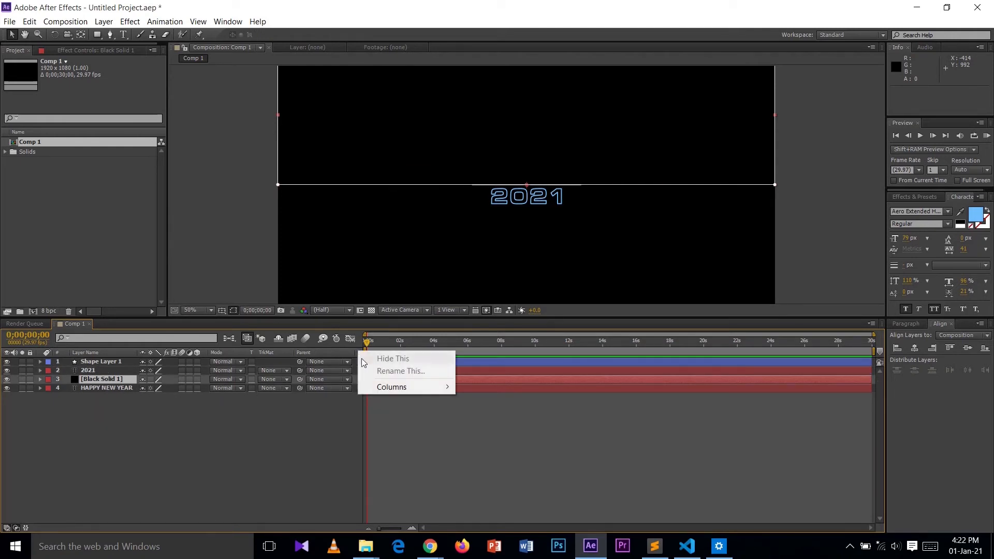
mouse_move(383, 388)
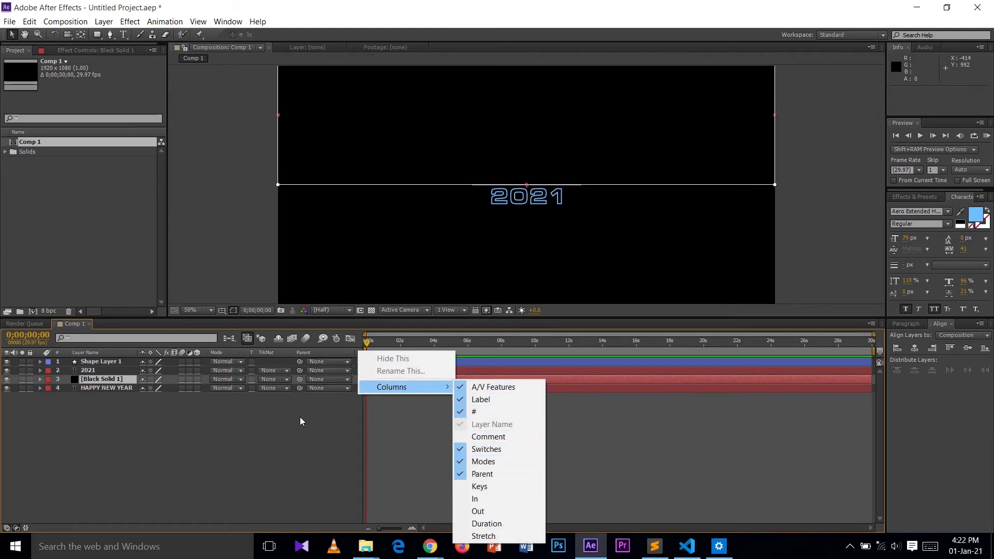
left_click(300, 417)
- Set the HAPPY NEW YEAR layer's track matte to Alpha Matte "[Black Solid 1]"
left_click(90, 388)
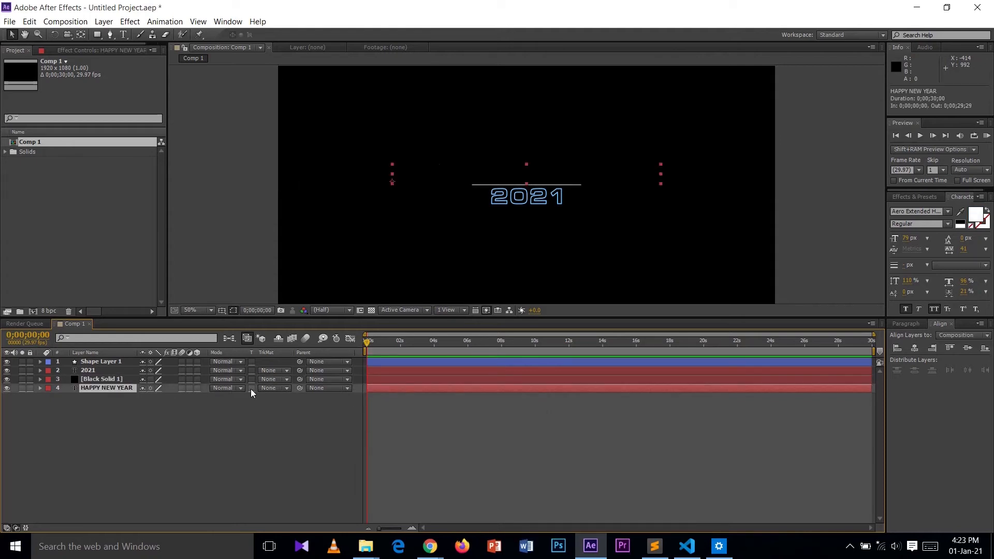
left_click(287, 387)
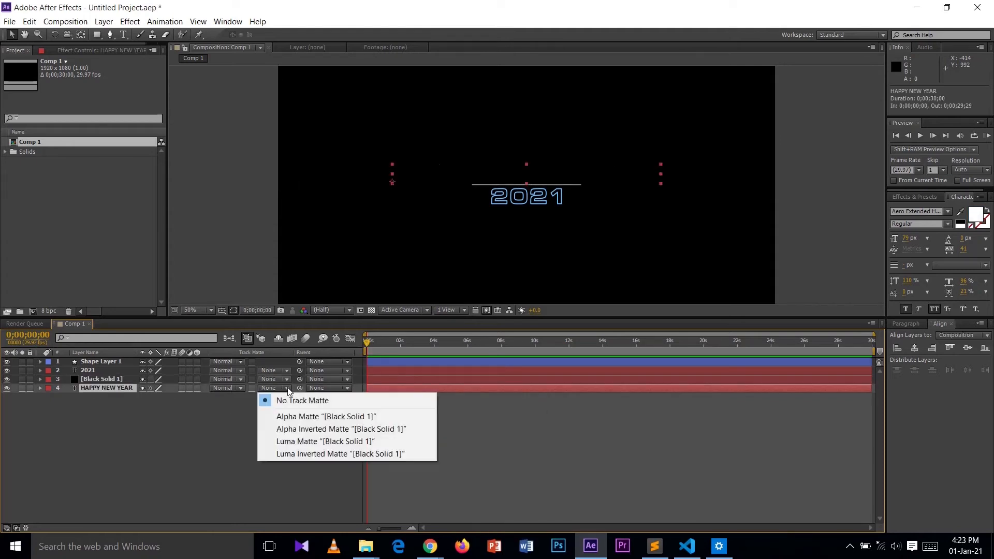
left_click(293, 420)
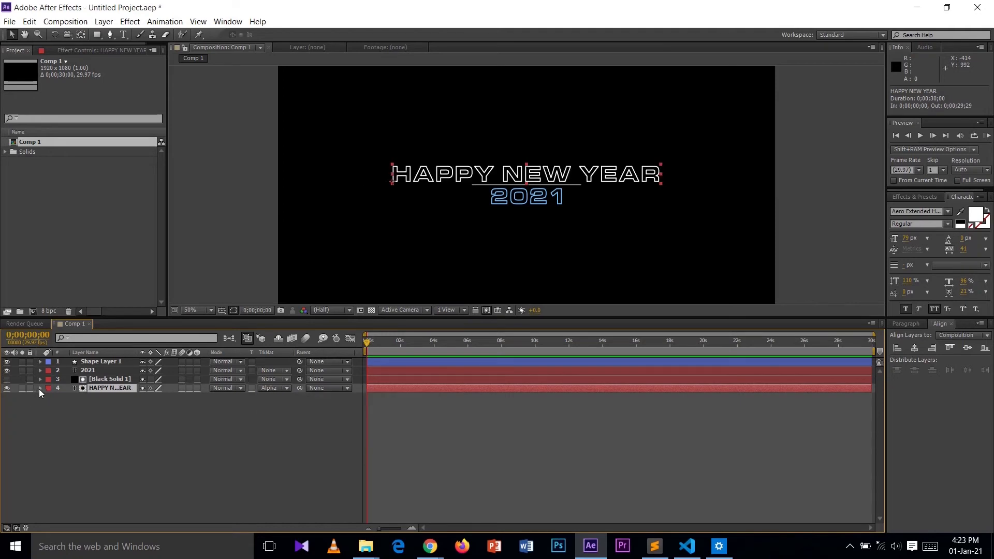
- Add a Position keyframe to the HAPPY NEW YEAR layer at 0;00;02;10
left_click(40, 388)
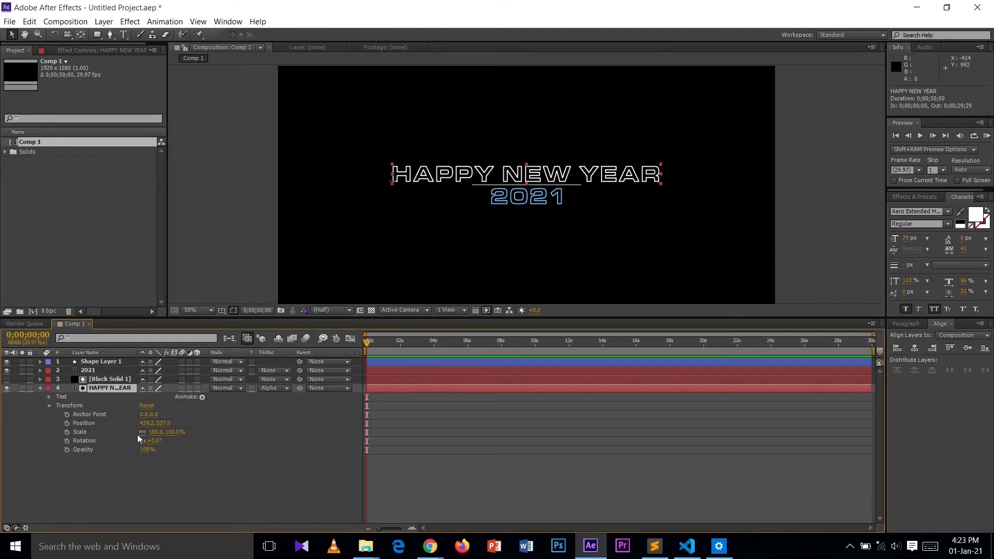
left_click(409, 527)
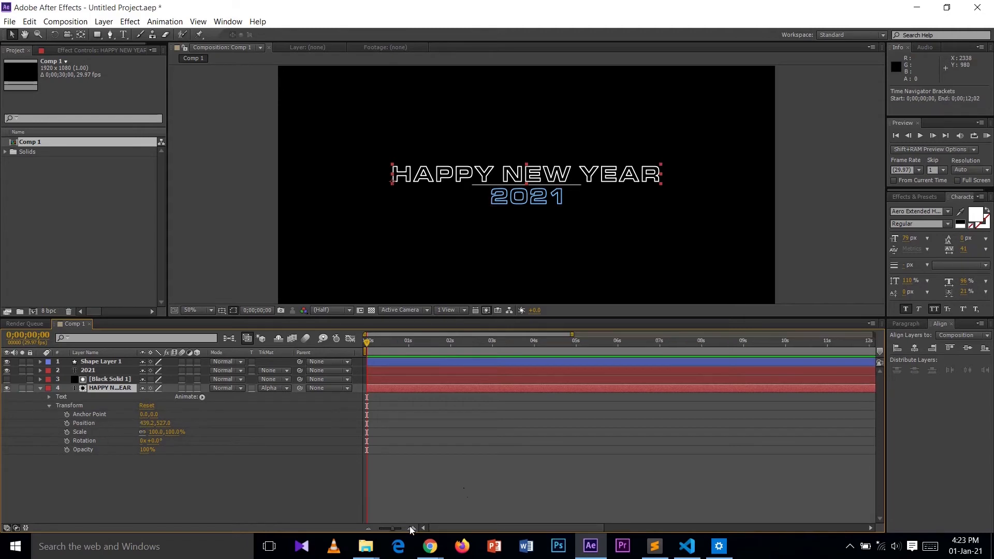
left_click(409, 528)
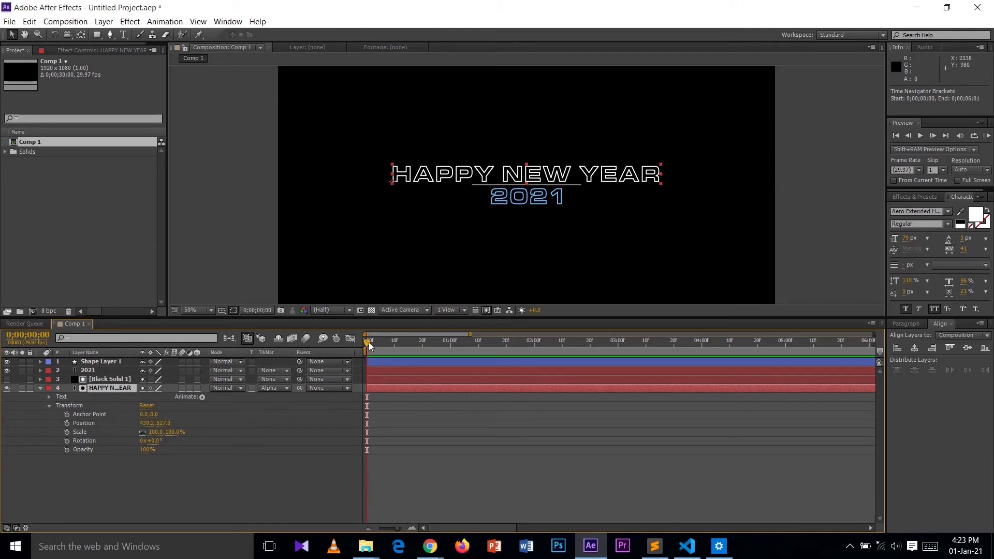
left_click_drag(366, 342, 563, 349)
left_click(66, 423)
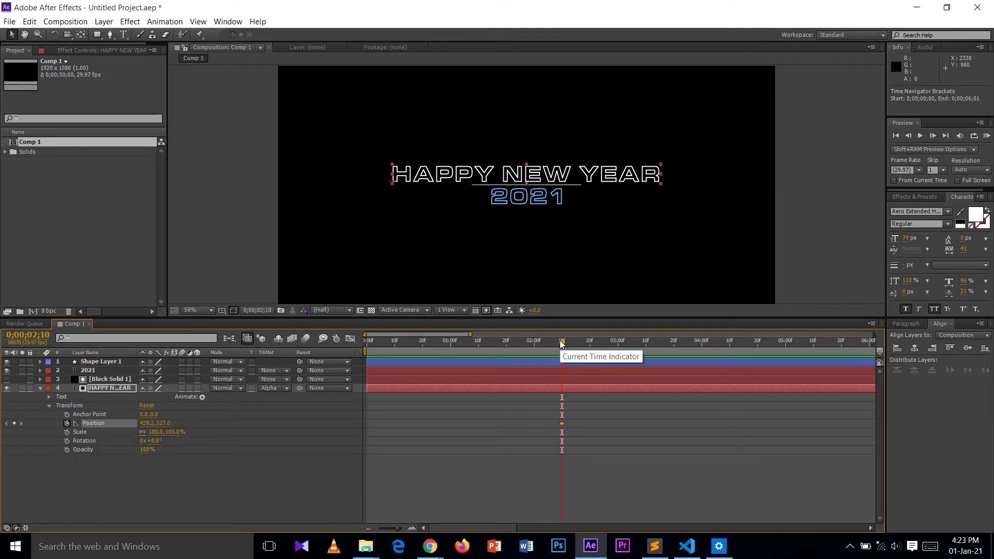
- At 0;00;00;00, keyframe HAPPY NEW YEAR below the line with vertical Position 606, and scrub through the reveal
left_click_drag(561, 343, 337, 362)
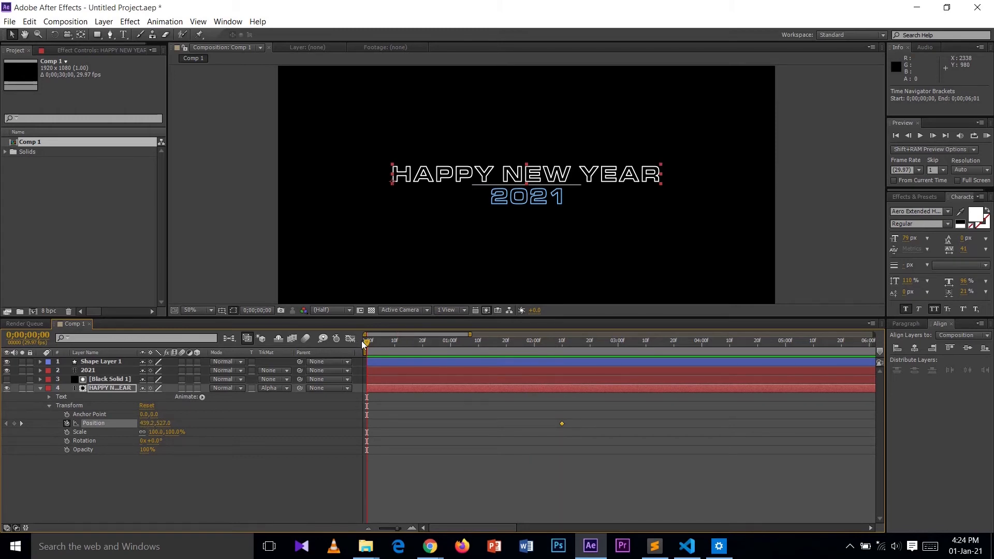
mouse_move(364, 342)
left_mouse_down()
mouse_move(404, 344)
mouse_move(377, 351)
left_mouse_up()
left_click(145, 424)
key("Return")
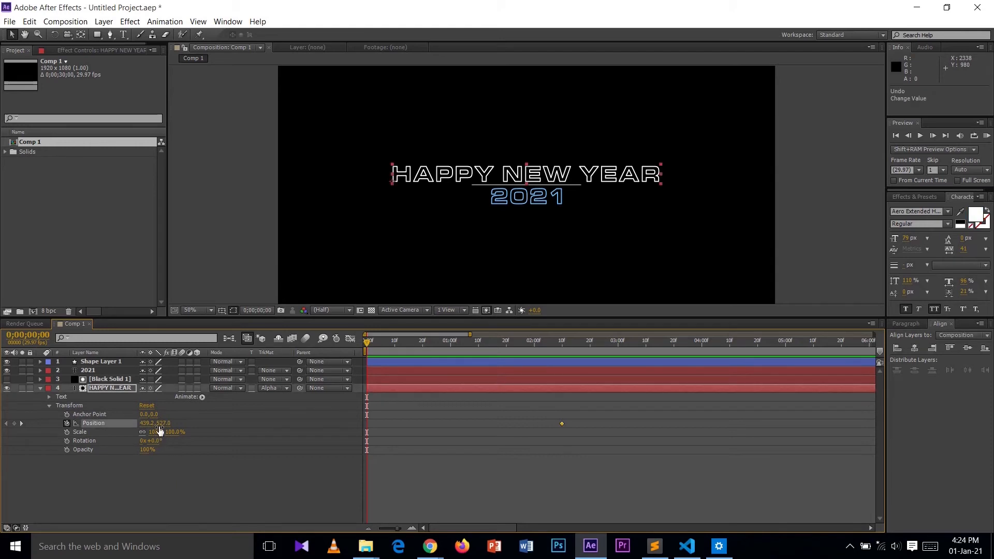
left_click_drag(164, 426, 207, 420)
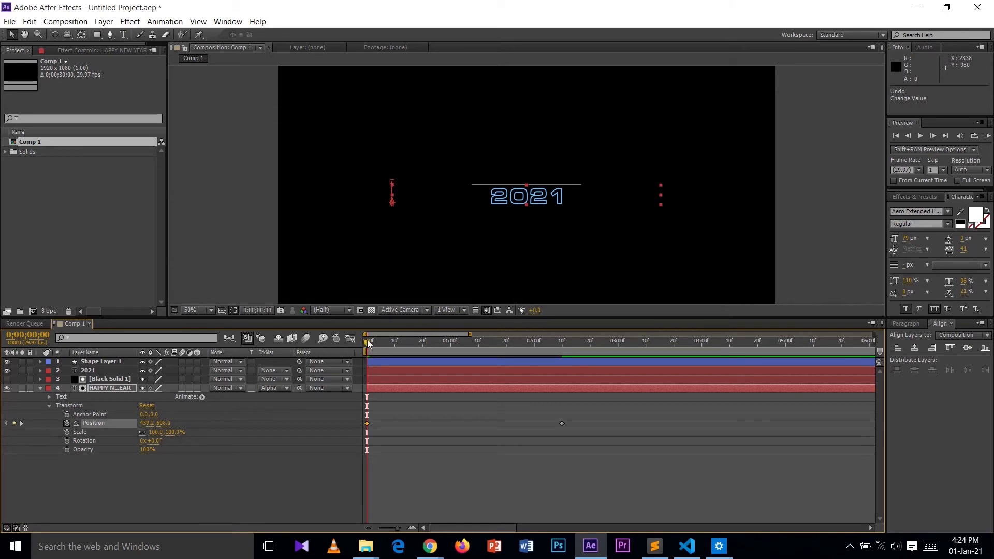
left_click_drag(368, 346, 565, 342)
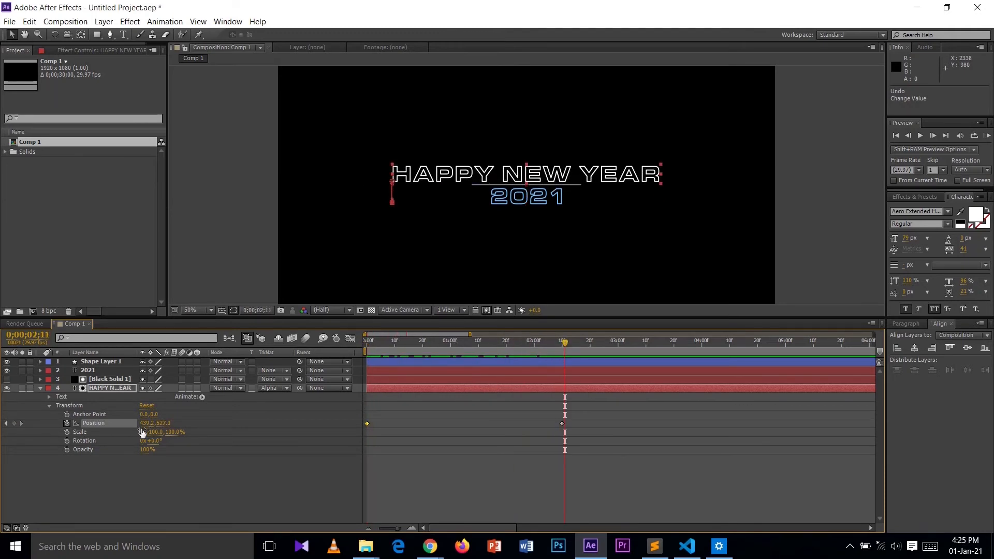
- Duplicate the black solid that mattes HAPPY NEW YEAR and place the copy directly above the 2021 layer
left_click(95, 370)
left_click(97, 379)
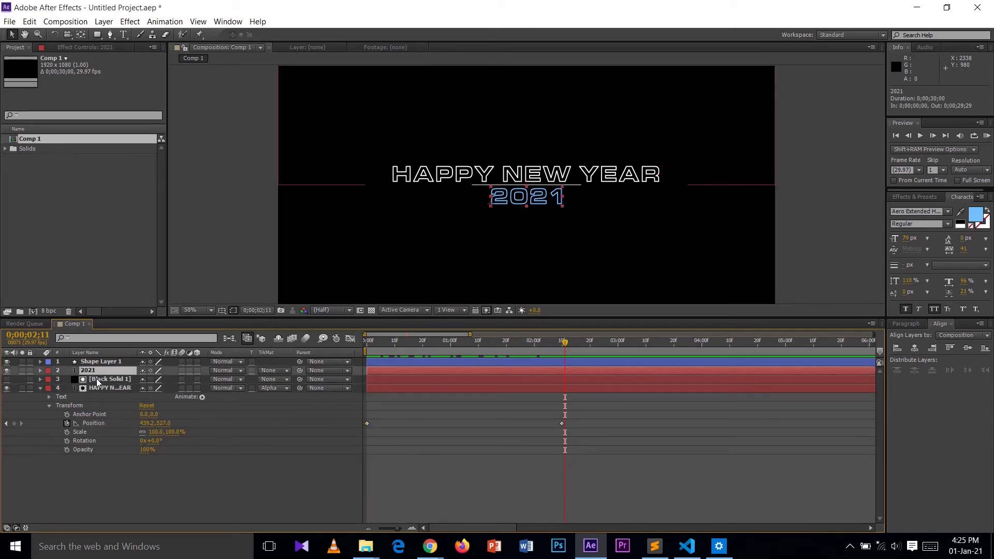
left_click(29, 21)
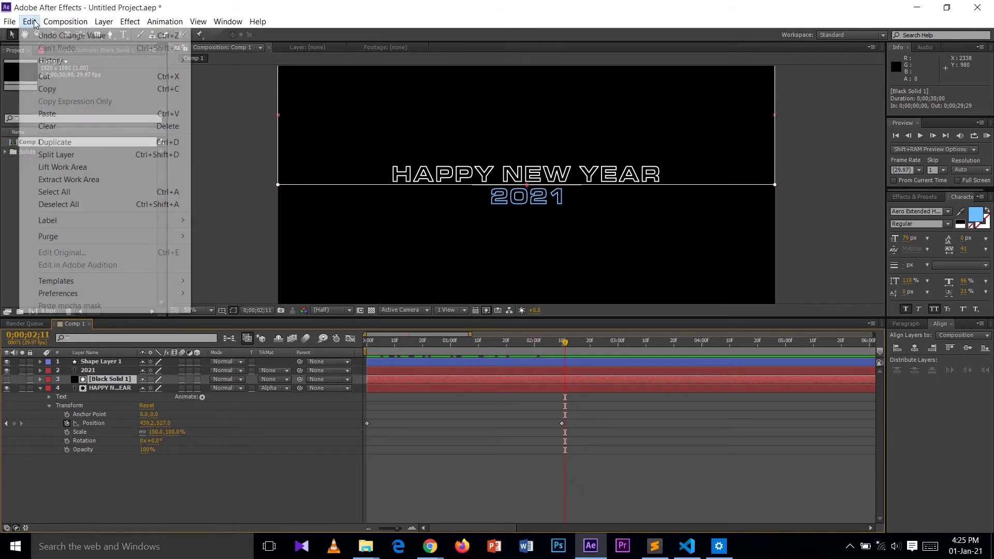
left_click(57, 142)
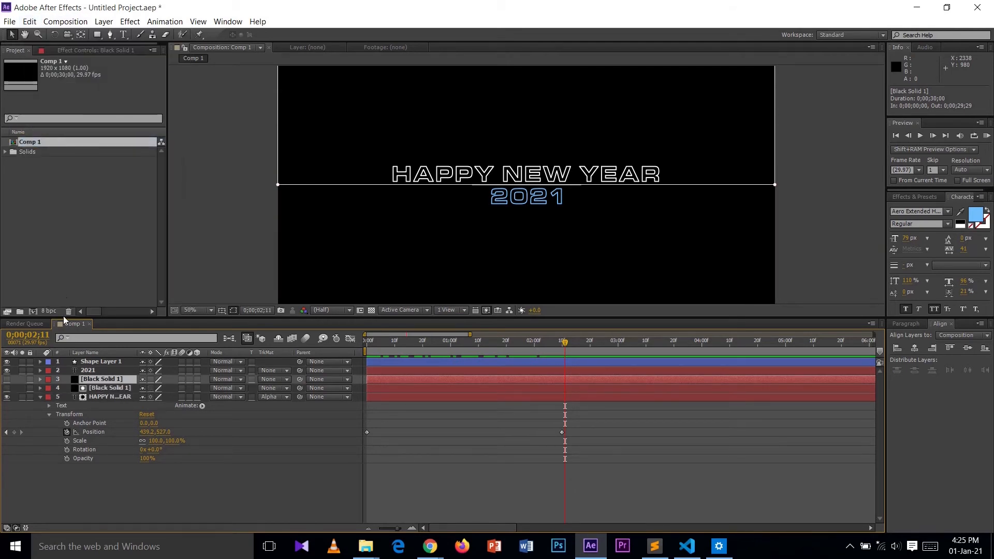
left_click_drag(90, 382, 90, 374)
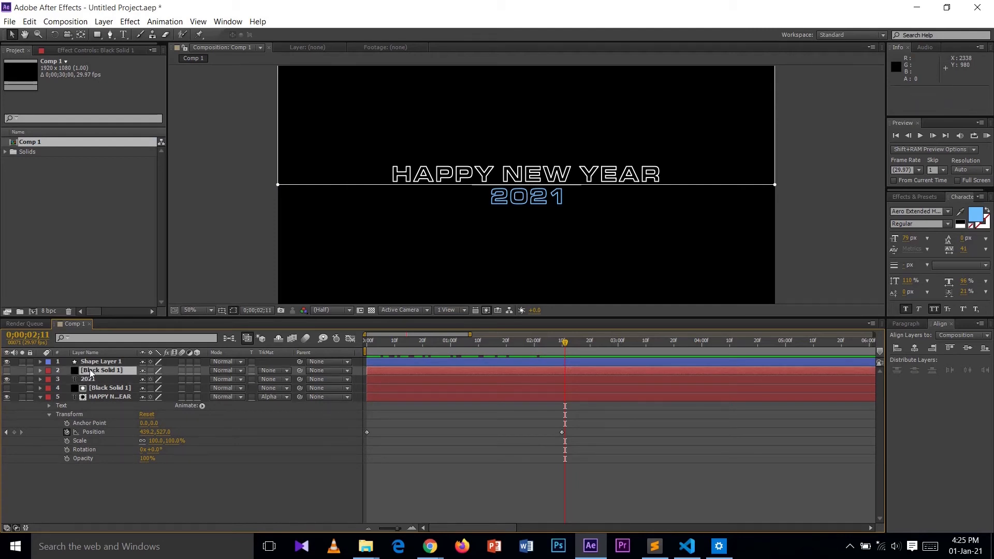
- Set the 2021 layer's track matte to Alpha Inverted Matte "[Black Solid 1]"
left_click(99, 380)
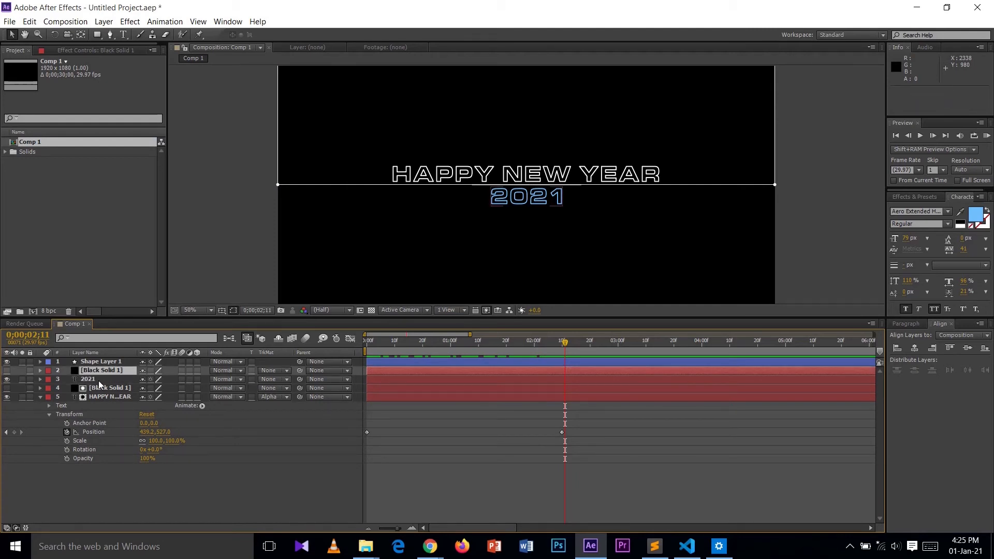
left_click(286, 381)
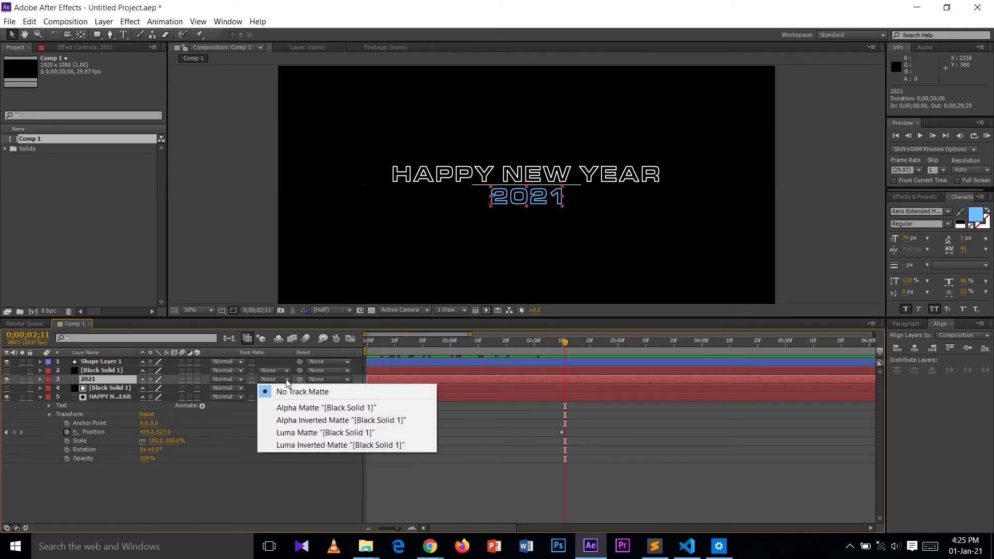
left_click(294, 420)
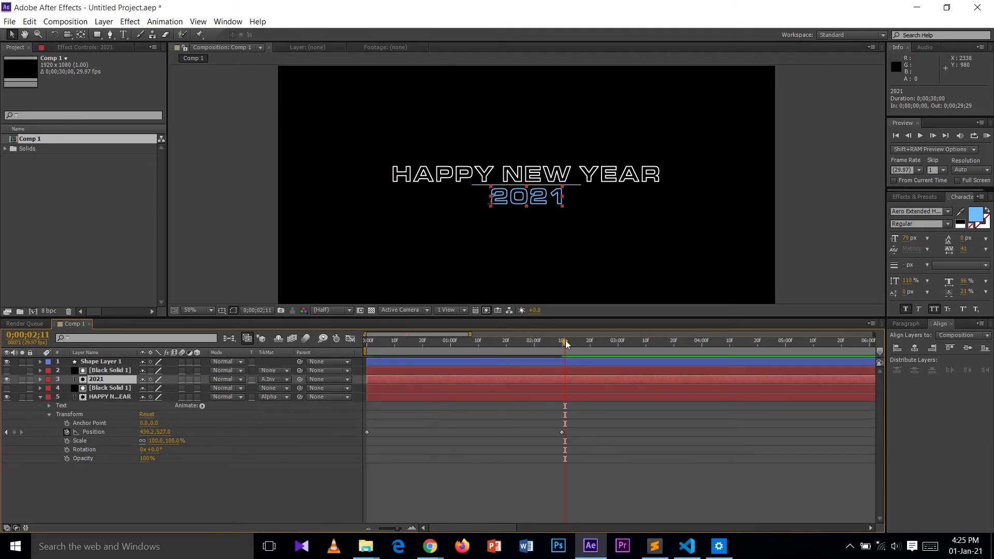
- Add a Position keyframe to the 2021 layer at 0;00;02;10
left_click_drag(566, 344, 563, 346)
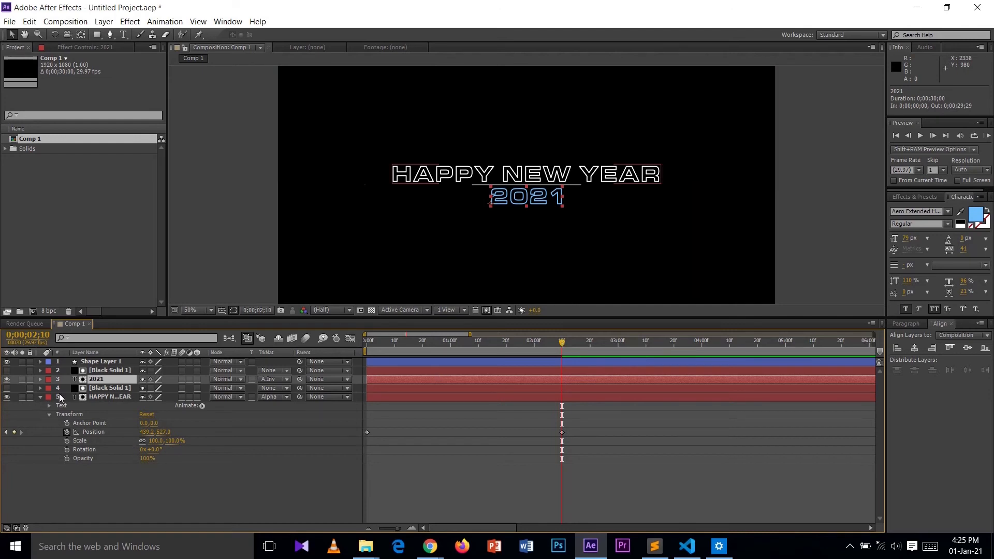
key("F2")
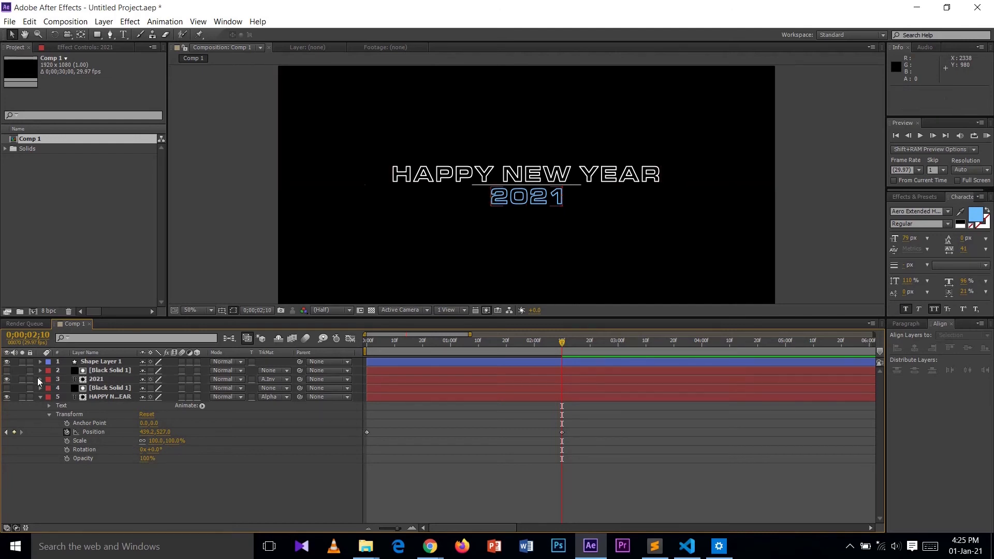
left_click(39, 380)
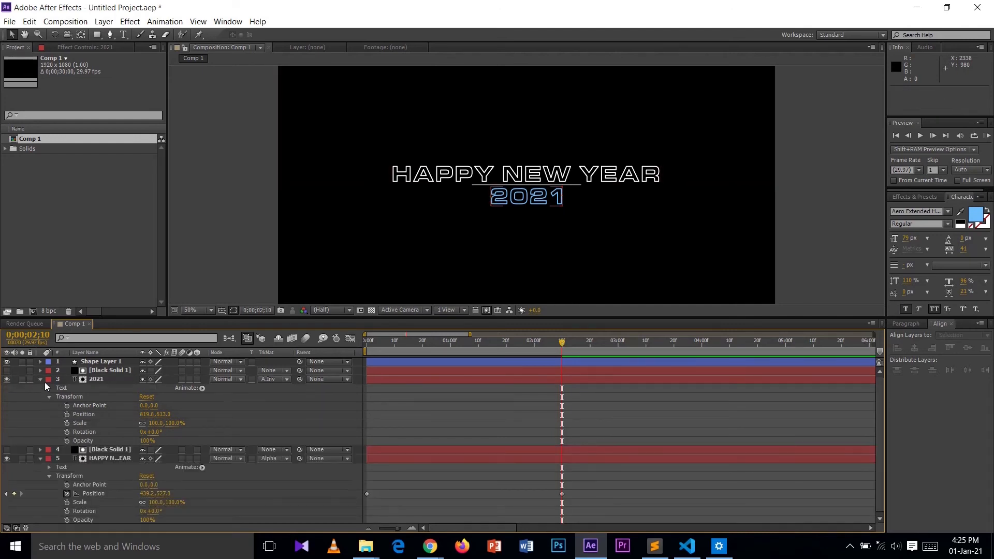
left_click(68, 414)
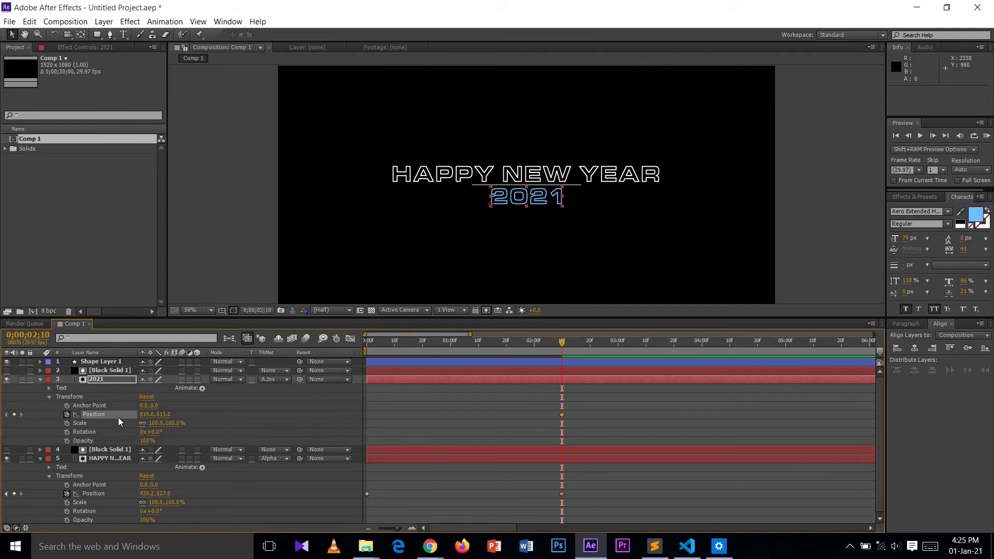
key("ctrl+z")
- At 0;00;01;13, keyframe 2021 above the line with vertical Position 531, and scrub through its reveal
left_click_drag(565, 342, 486, 350)
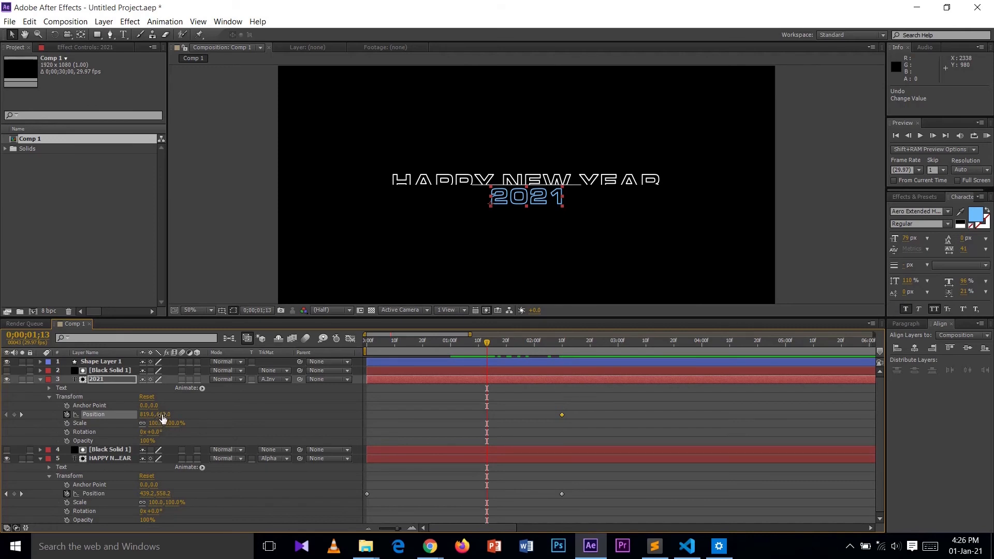
left_click_drag(162, 417, 123, 413)
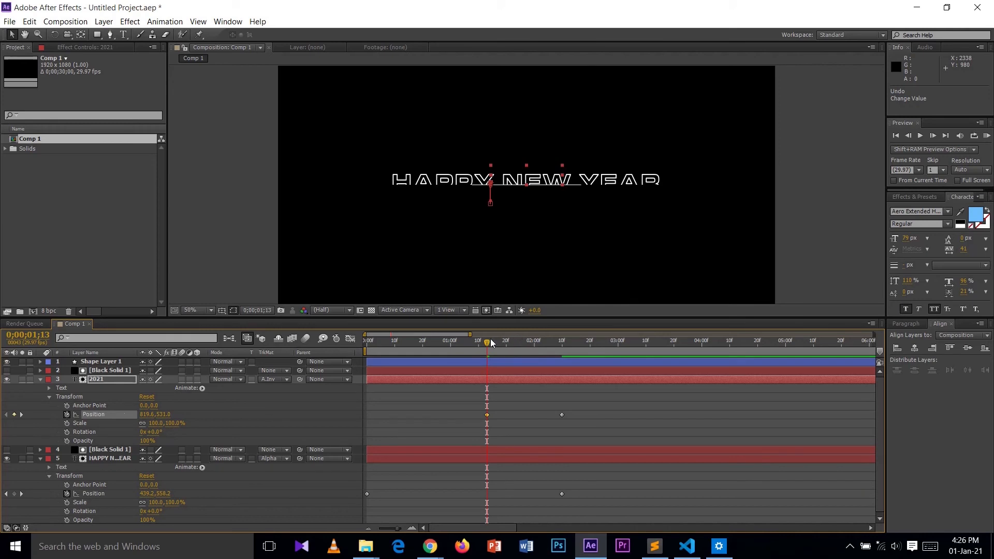
left_click_drag(485, 342, 582, 346)
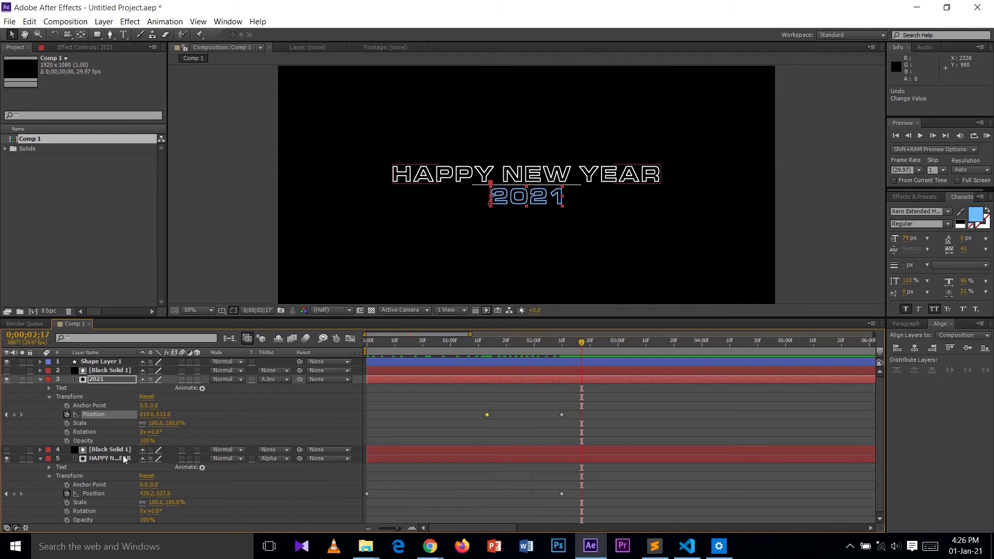
- Duplicate the topmost black solid and place the copy directly above Shape Layer 1
left_click(40, 459)
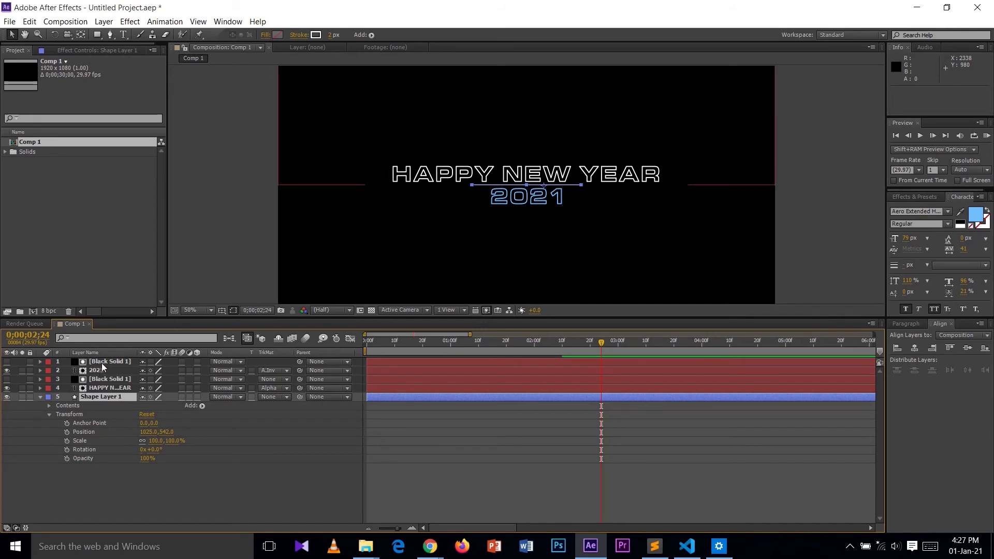
left_click(102, 361)
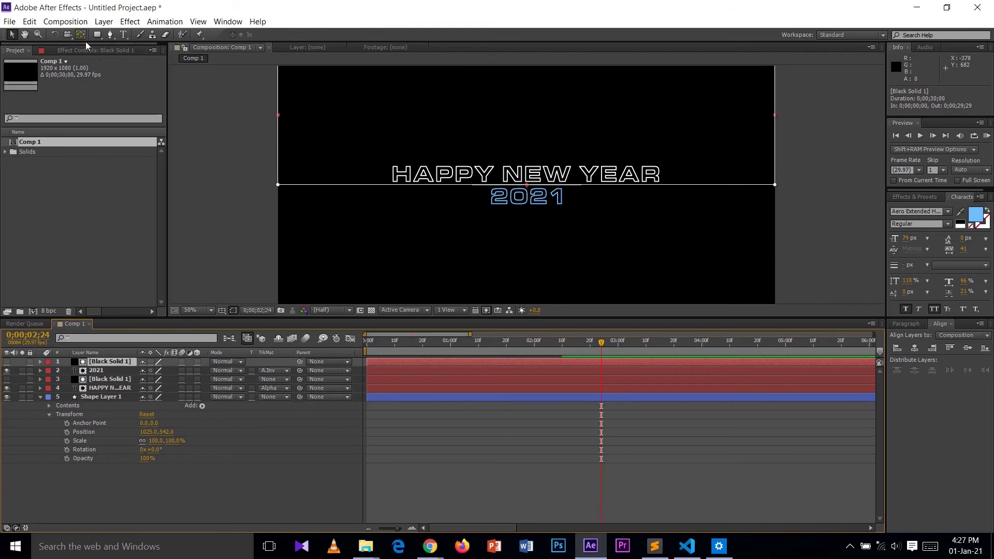
left_click(29, 22)
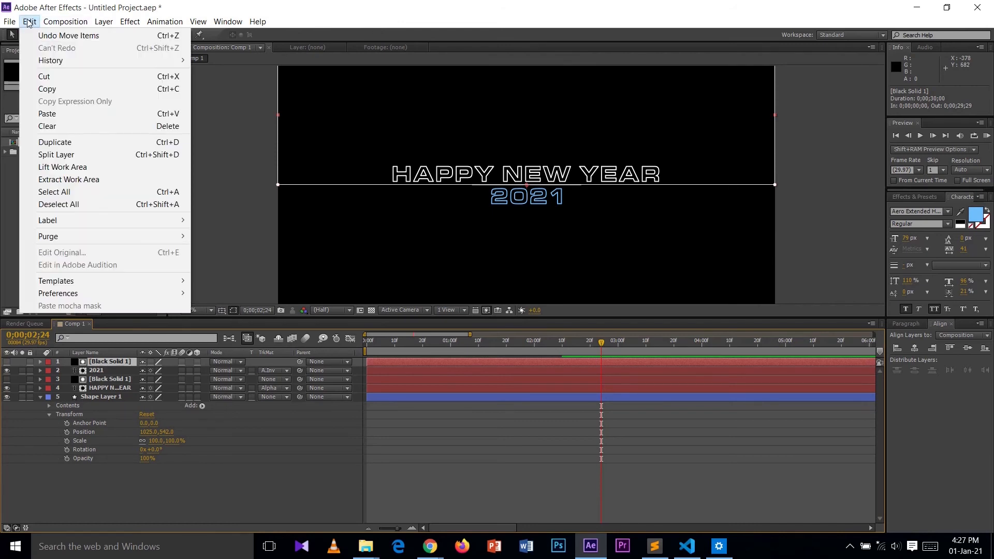
left_click(60, 146)
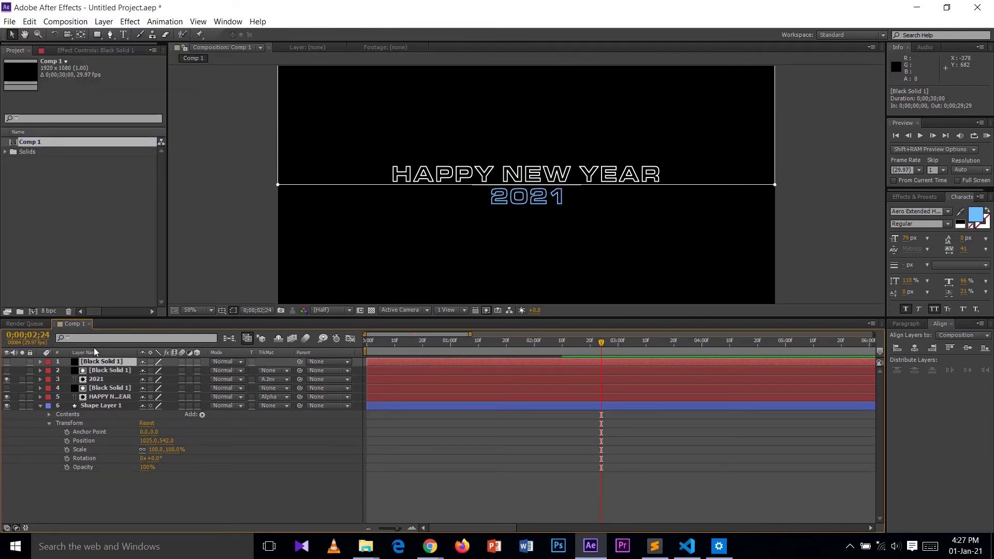
left_click_drag(93, 362, 82, 403)
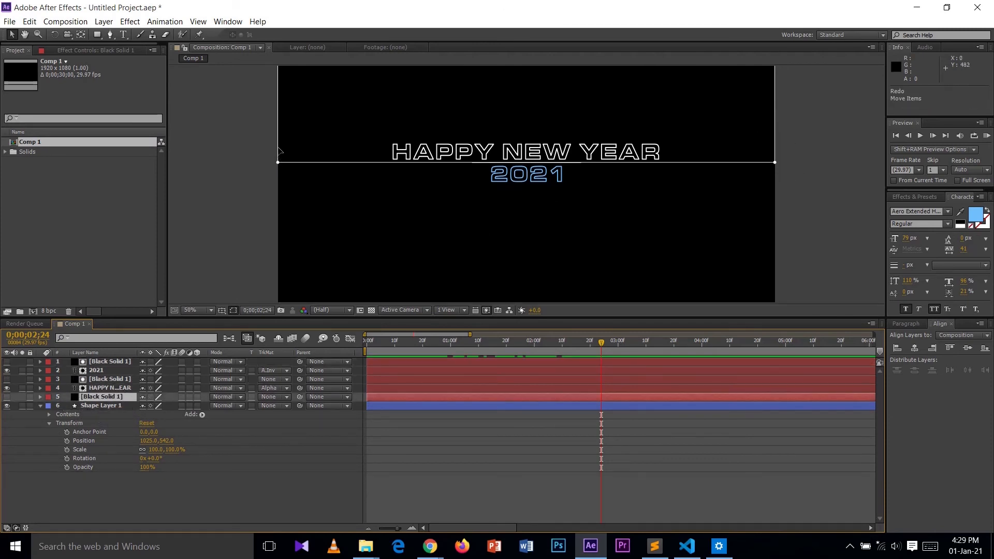
- Reshape the new solid's mask so its left edge meets the line's left end and its bottom edge sits below 2021
left_click_drag(278, 151, 470, 145)
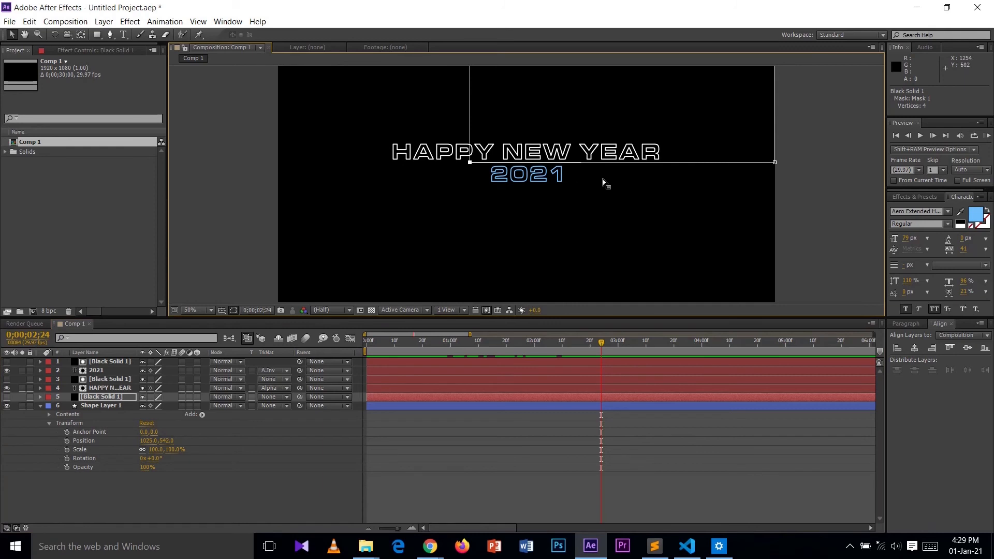
left_click_drag(599, 165, 601, 195)
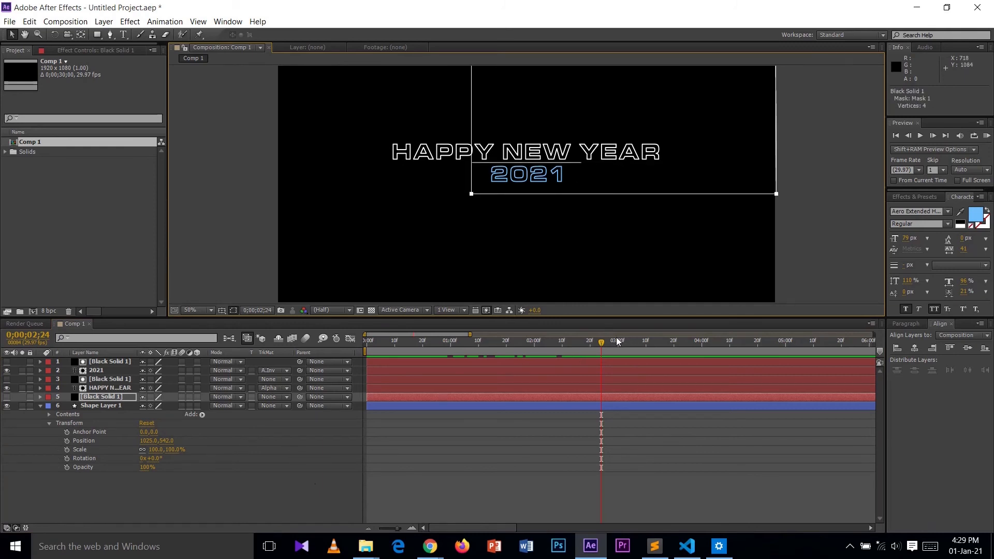
- Keyframe Shape Layer 1's Position at 0;00;00;20, and at 0;00;00;00 move the line left to horizontal Position 598
left_click_drag(594, 343, 423, 380)
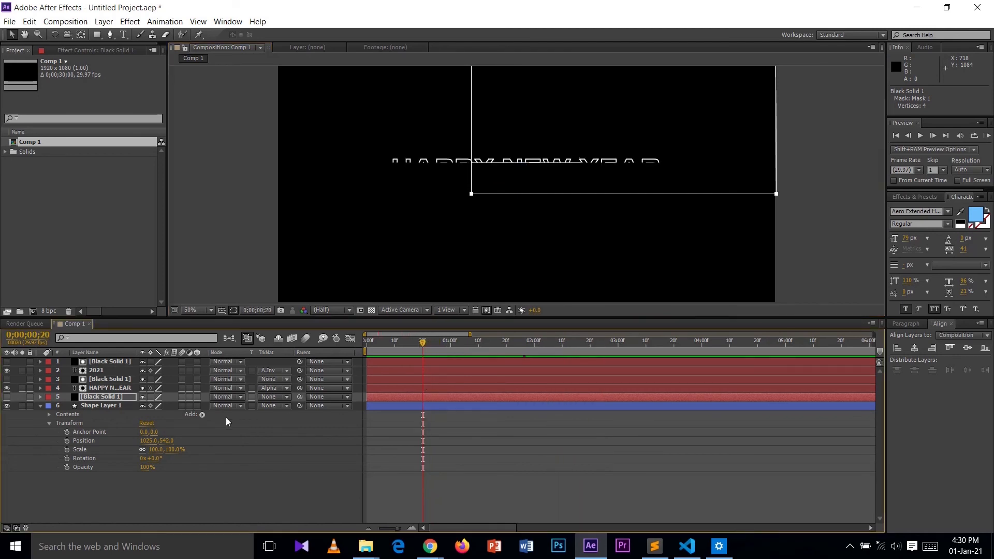
left_click(66, 441)
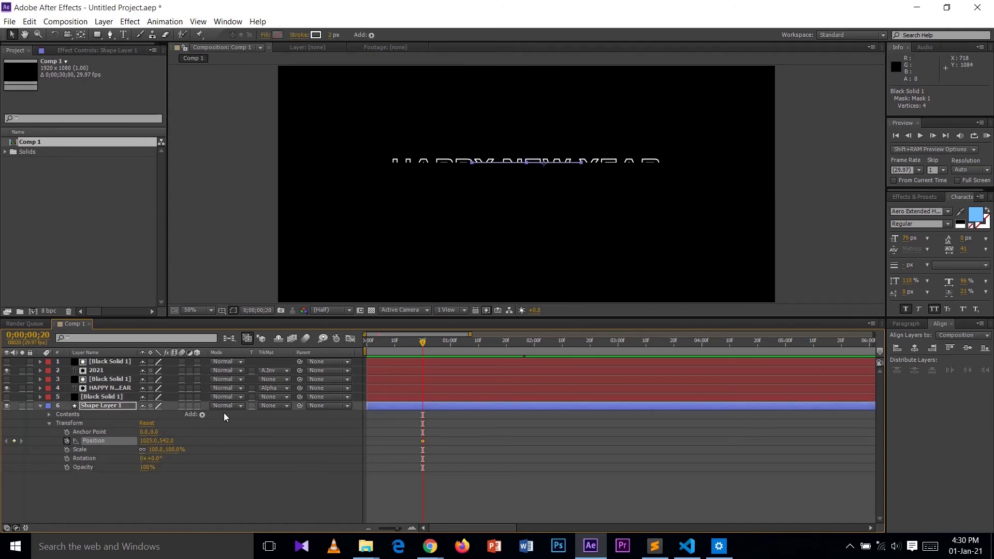
left_click_drag(421, 342, 345, 345)
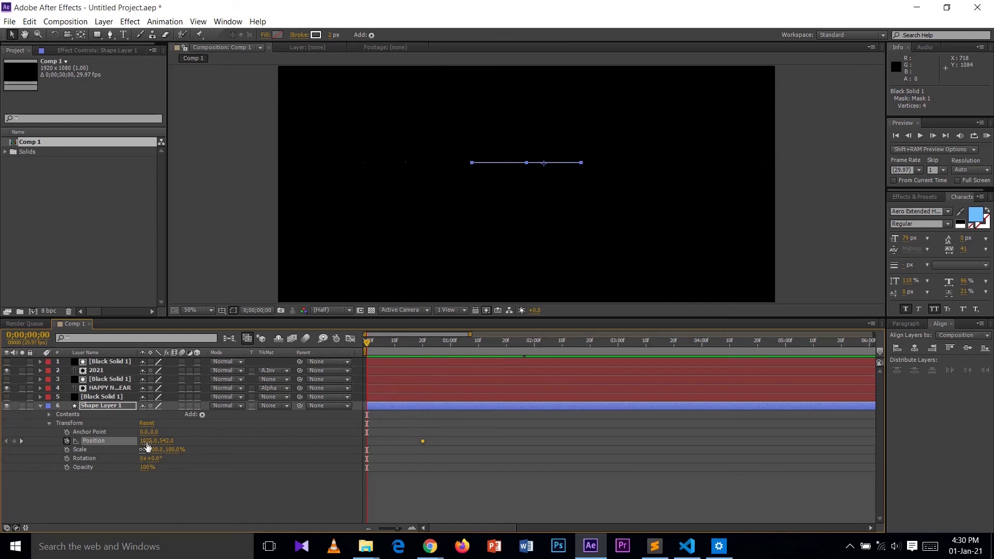
left_click_drag(147, 444, 1, 515)
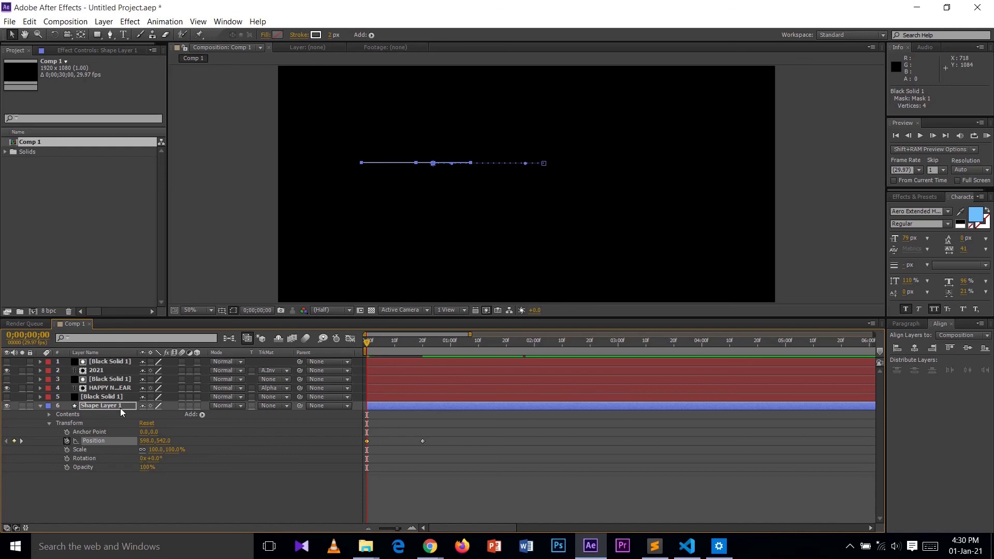
- Set Shape Layer 1's track matte to Alpha Matte "[Black Solid 1]" and scrub through the line's reveal
left_click(287, 405)
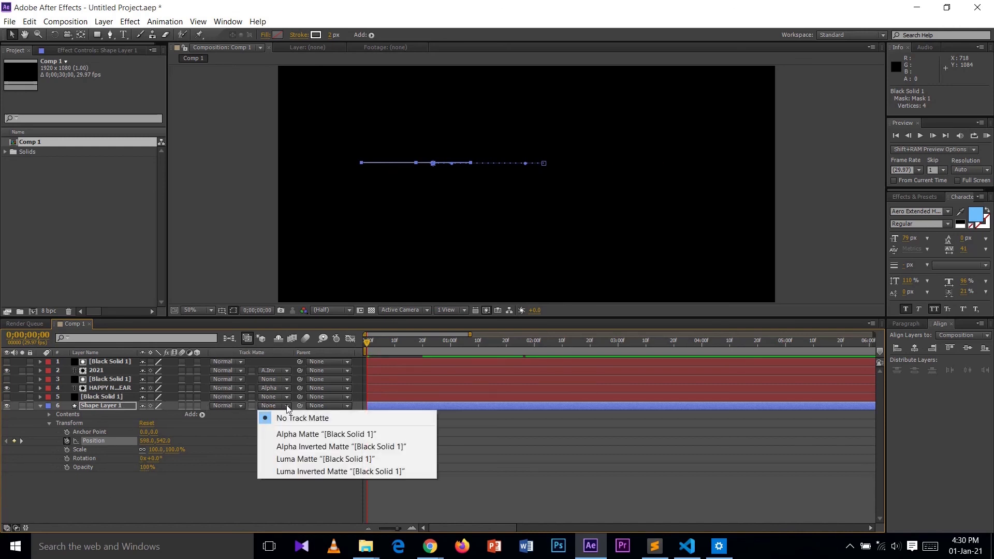
left_click(287, 434)
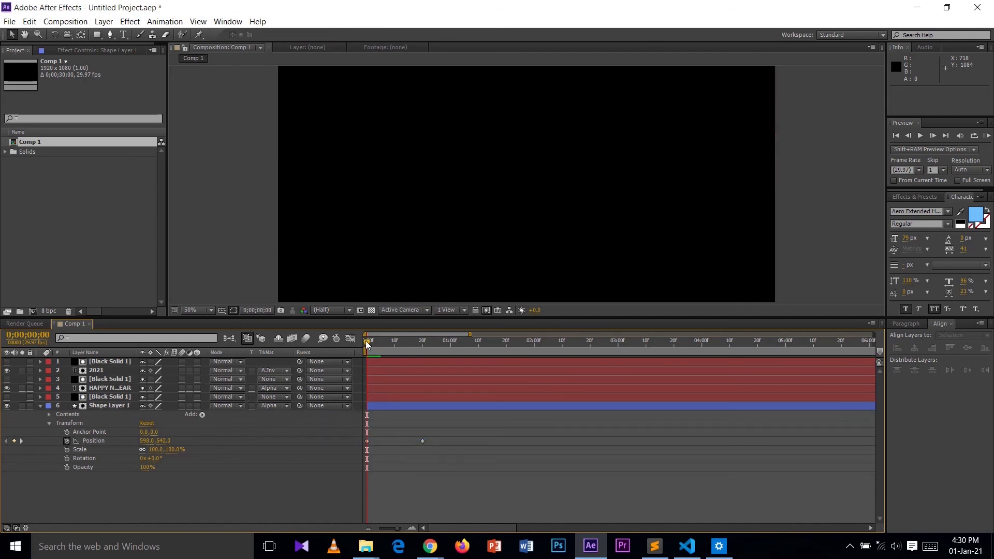
left_click(388, 341)
left_click_drag(389, 339, 565, 342)
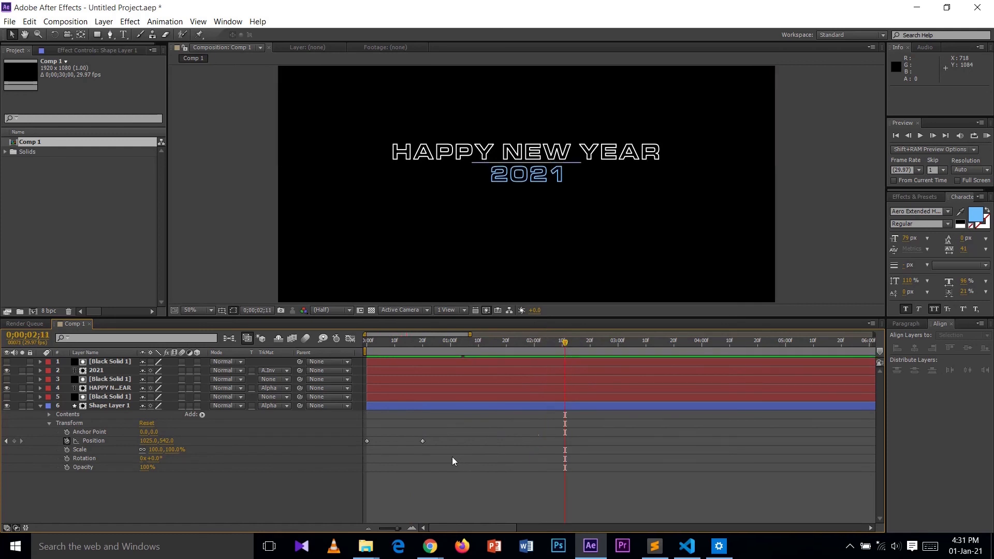
- Apply Easy Ease to both Position keyframes of Shape Layer 1 and scrub back to the start
left_click_drag(371, 432, 440, 450)
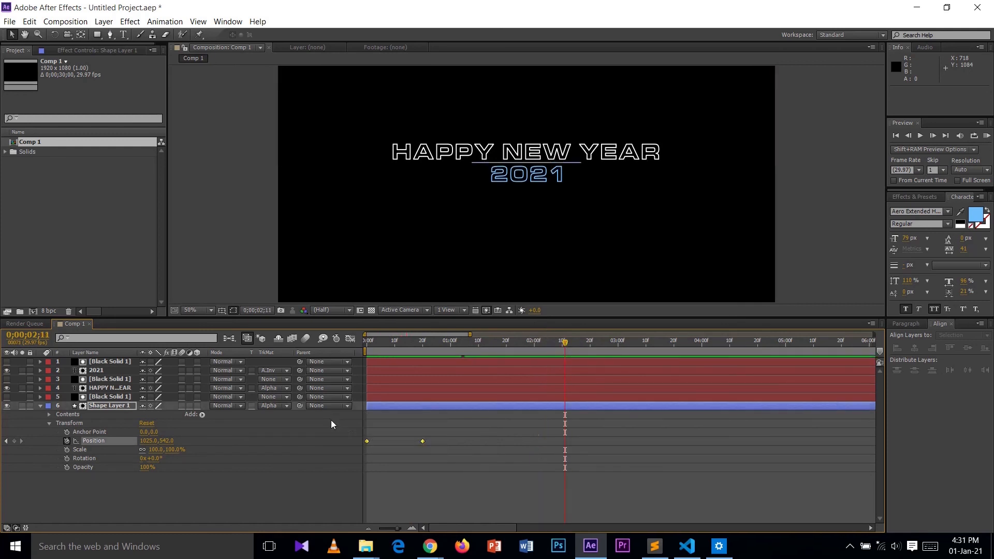
right_click(367, 441)
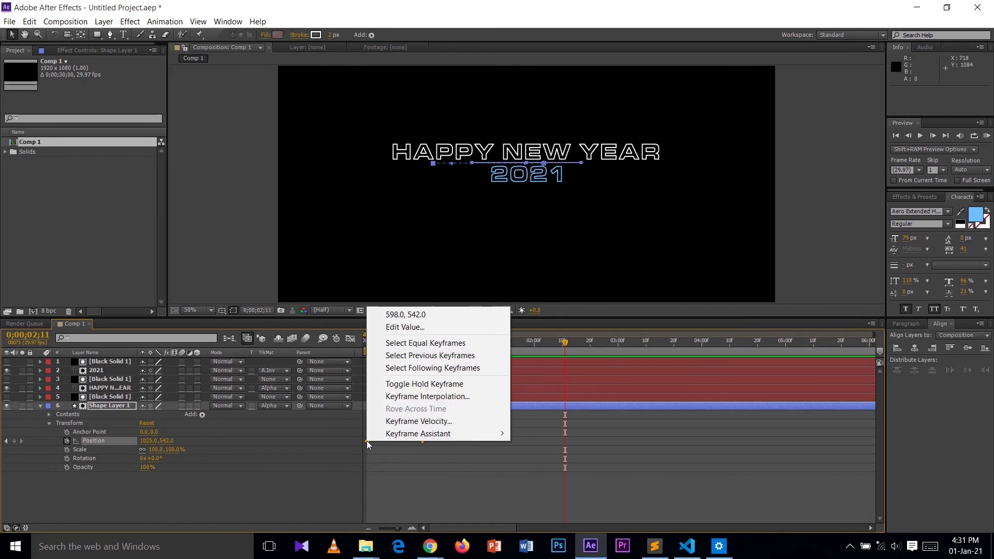
mouse_move(389, 430)
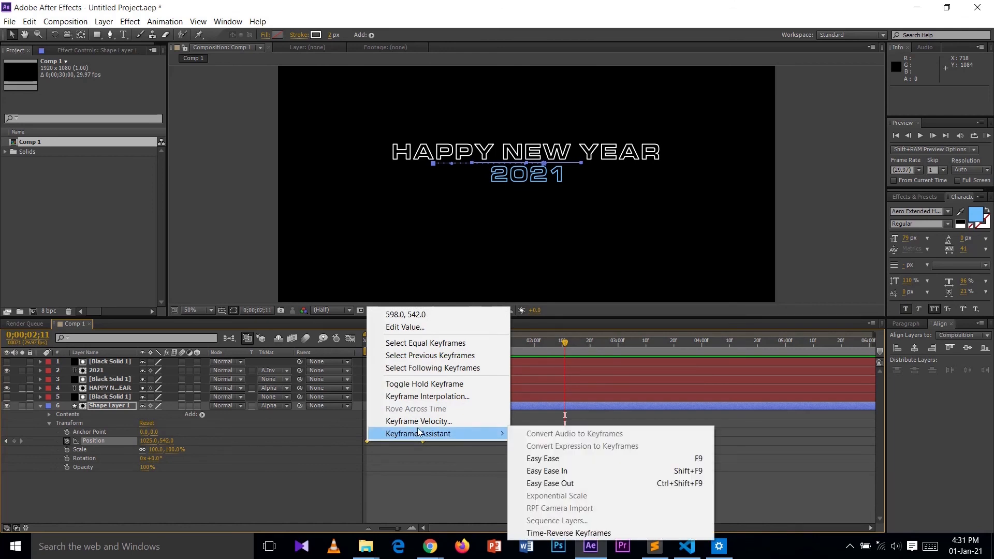
left_click(538, 460)
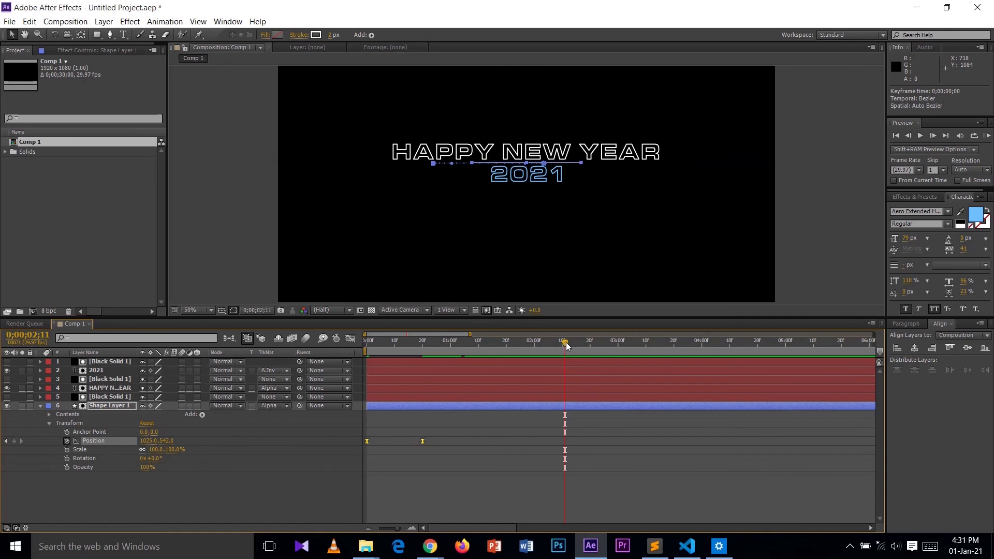
left_click_drag(566, 342, 366, 358)
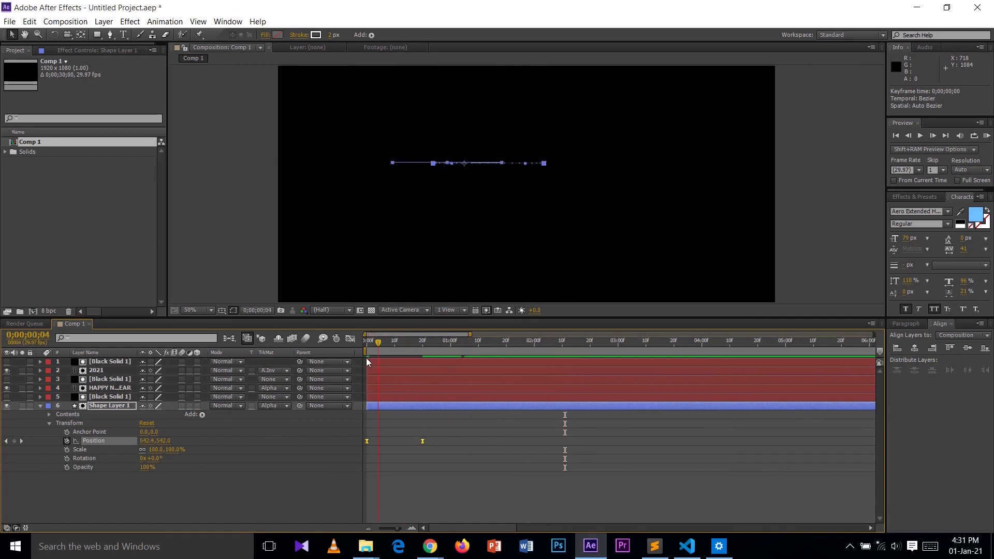
- Apply Easy Ease to both Position keyframes of the HAPPY NEW YEAR layer
left_click(111, 388)
left_click(41, 387)
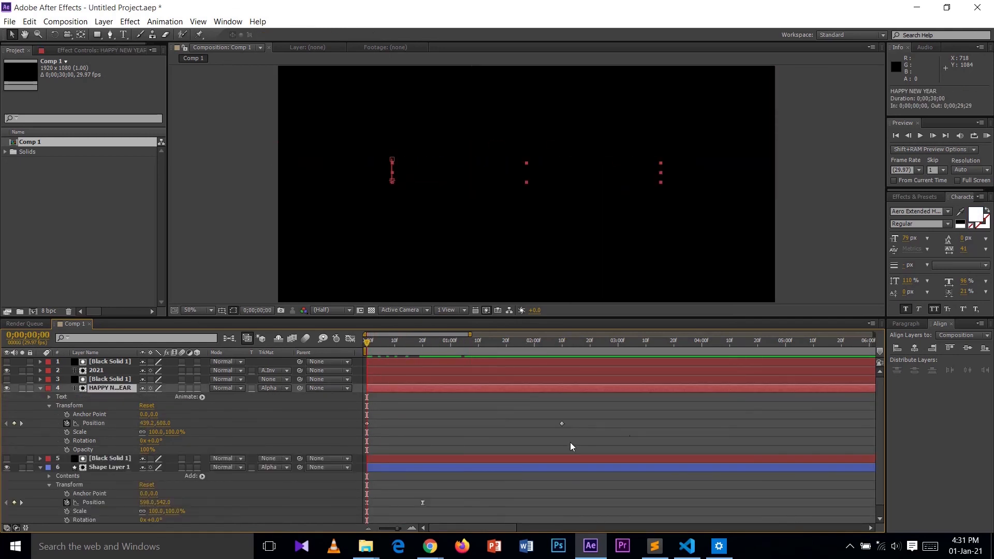
left_click_drag(570, 442, 327, 400)
right_click(367, 423)
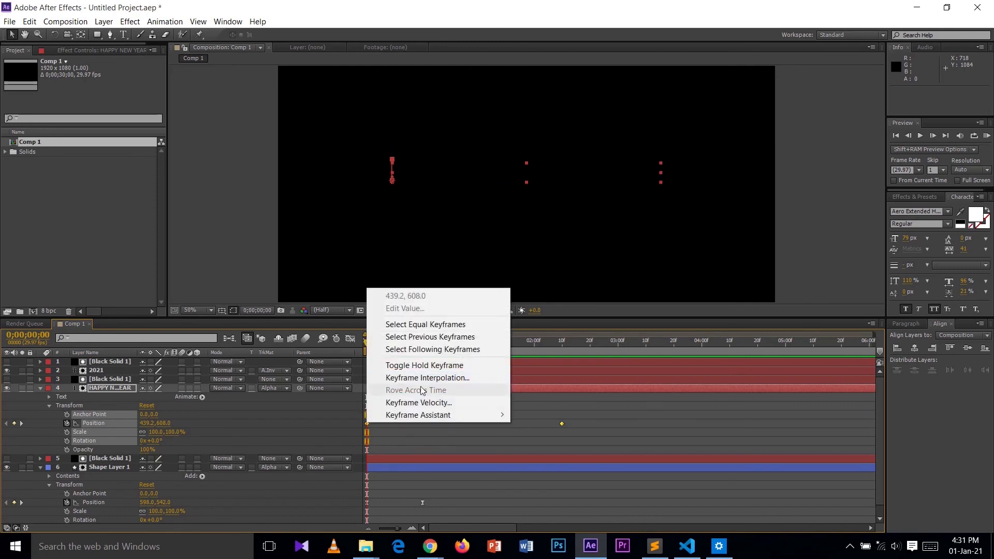
left_click(533, 441)
- Apply Easy Ease to both Position keyframes of the 2021 layer
left_click(42, 371)
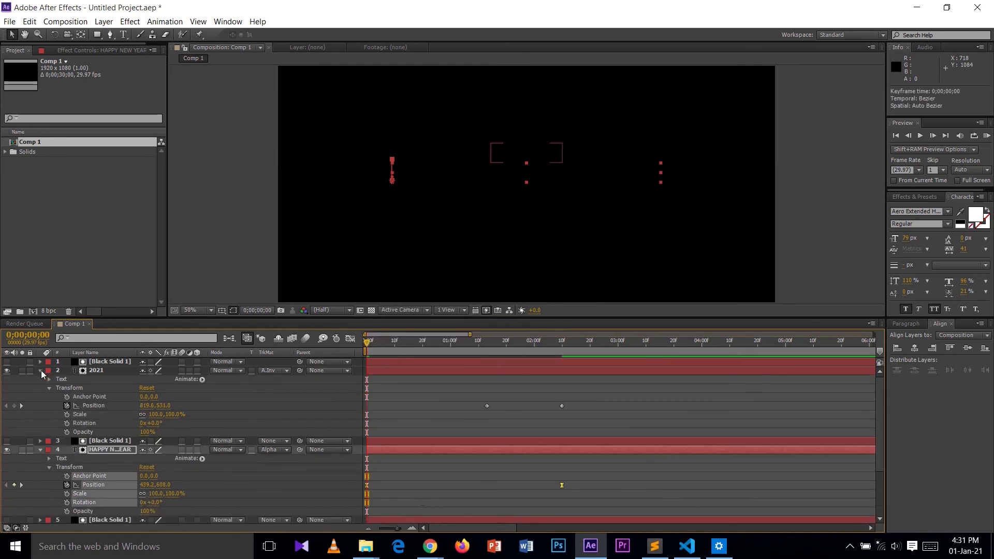
left_click_drag(473, 380, 583, 423)
right_click(563, 407)
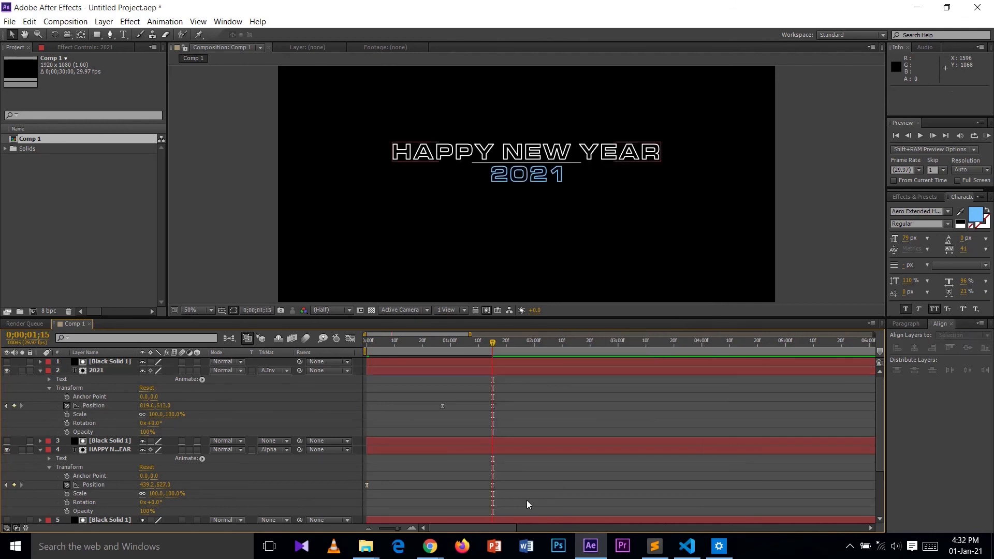
- Play a preview of the title animation from 0;00;00;00
left_click_drag(445, 343, 356, 343)
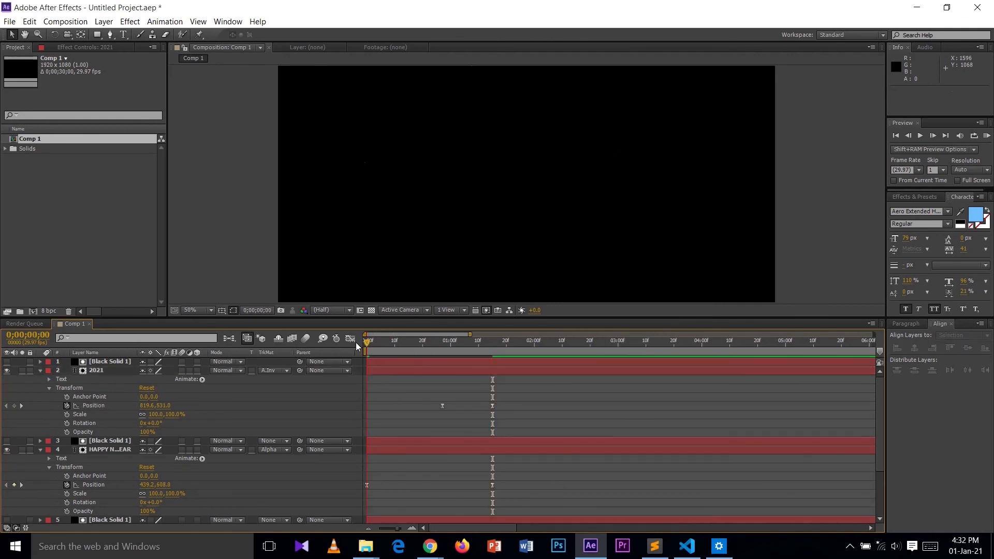
left_click(921, 138)
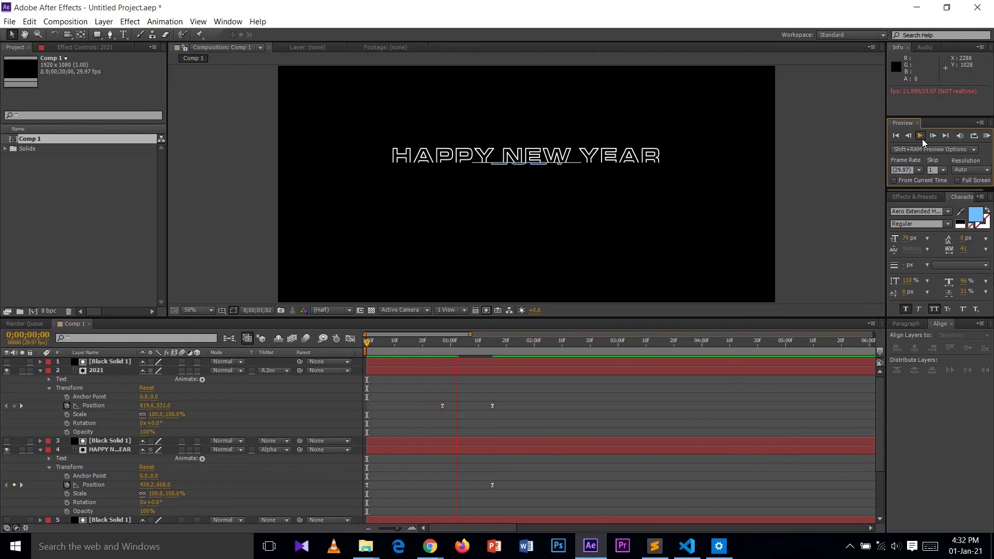